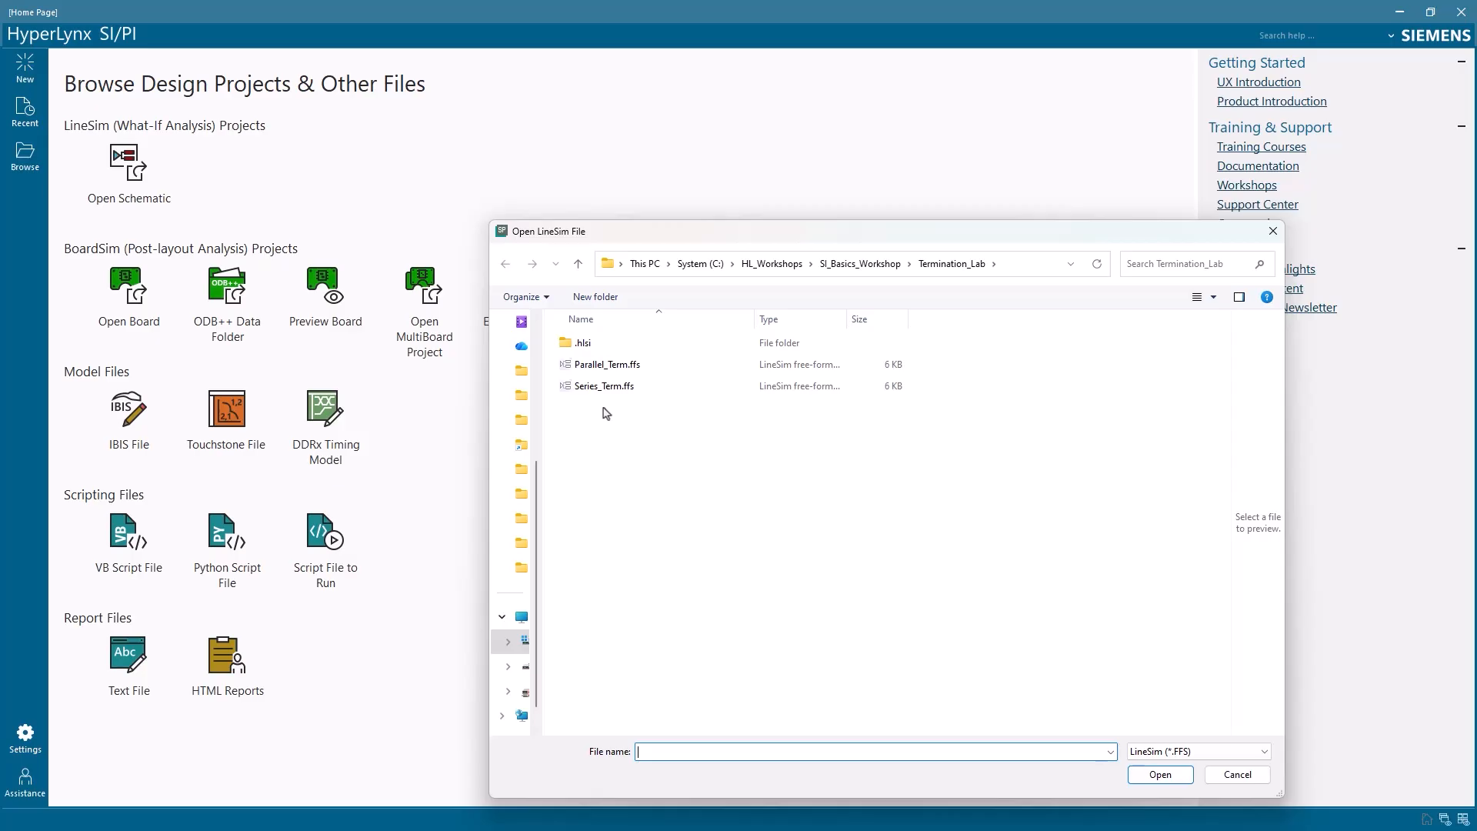
# Open the Series_Term.ffs LineSim file from the Termination_Lab folder
pyautogui.click(648, 389)
pyautogui.click(1161, 776)
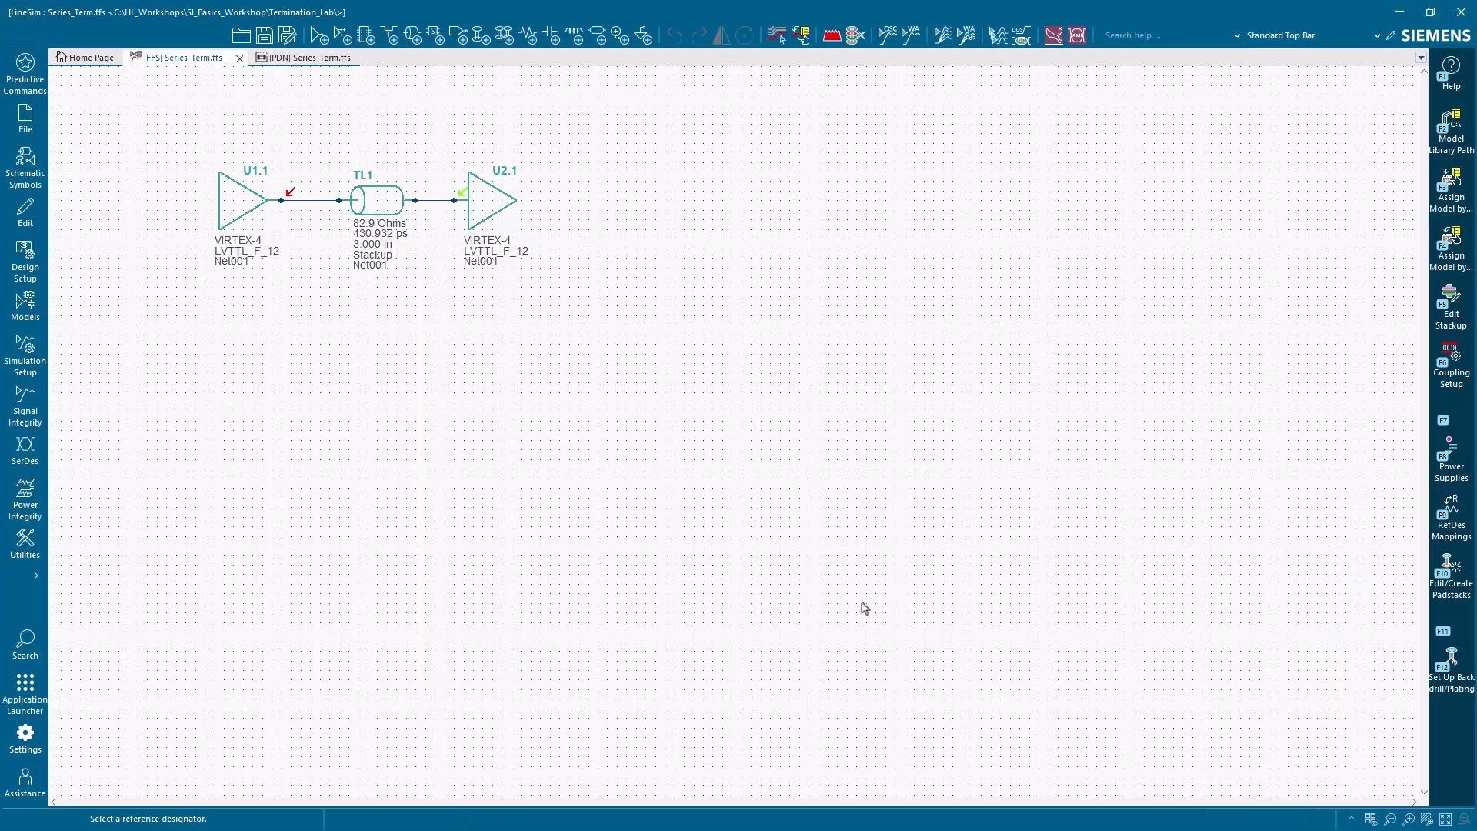
# Open the Digital Oscilloscope and run a simulation of the unterminated net
pyautogui.click(25, 404)
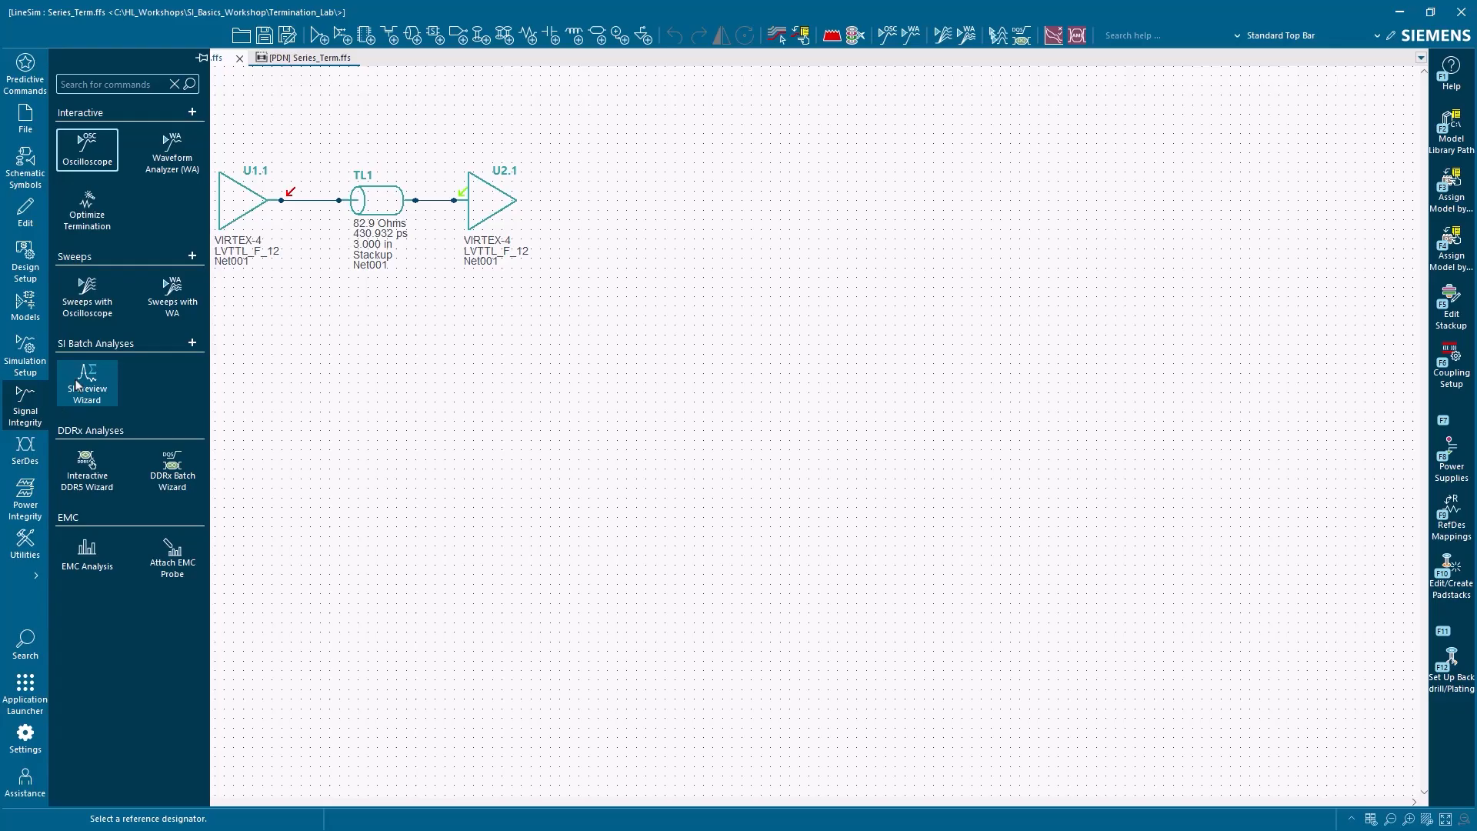
pyautogui.click(95, 166)
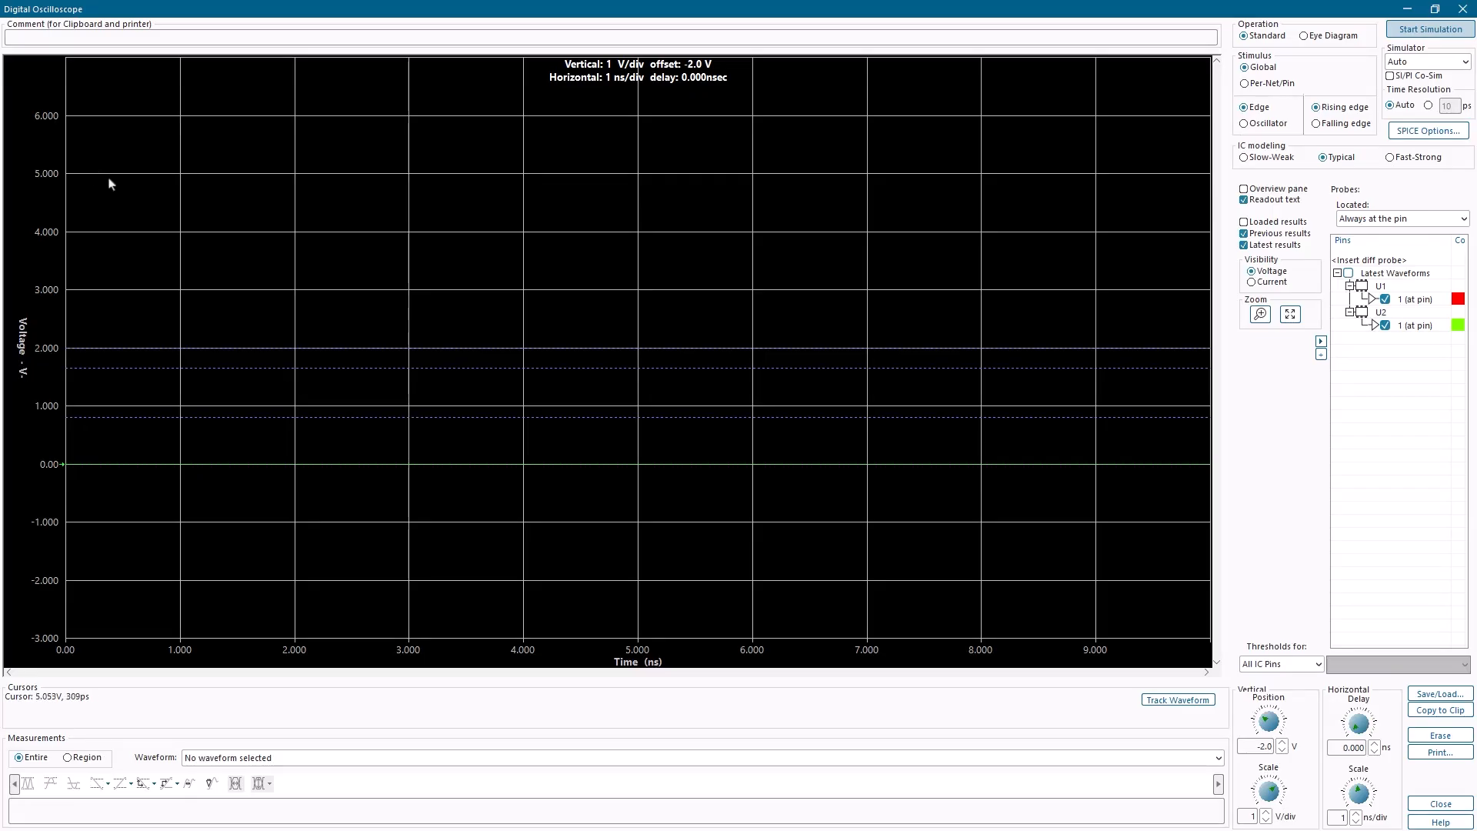
pyautogui.click(1402, 34)
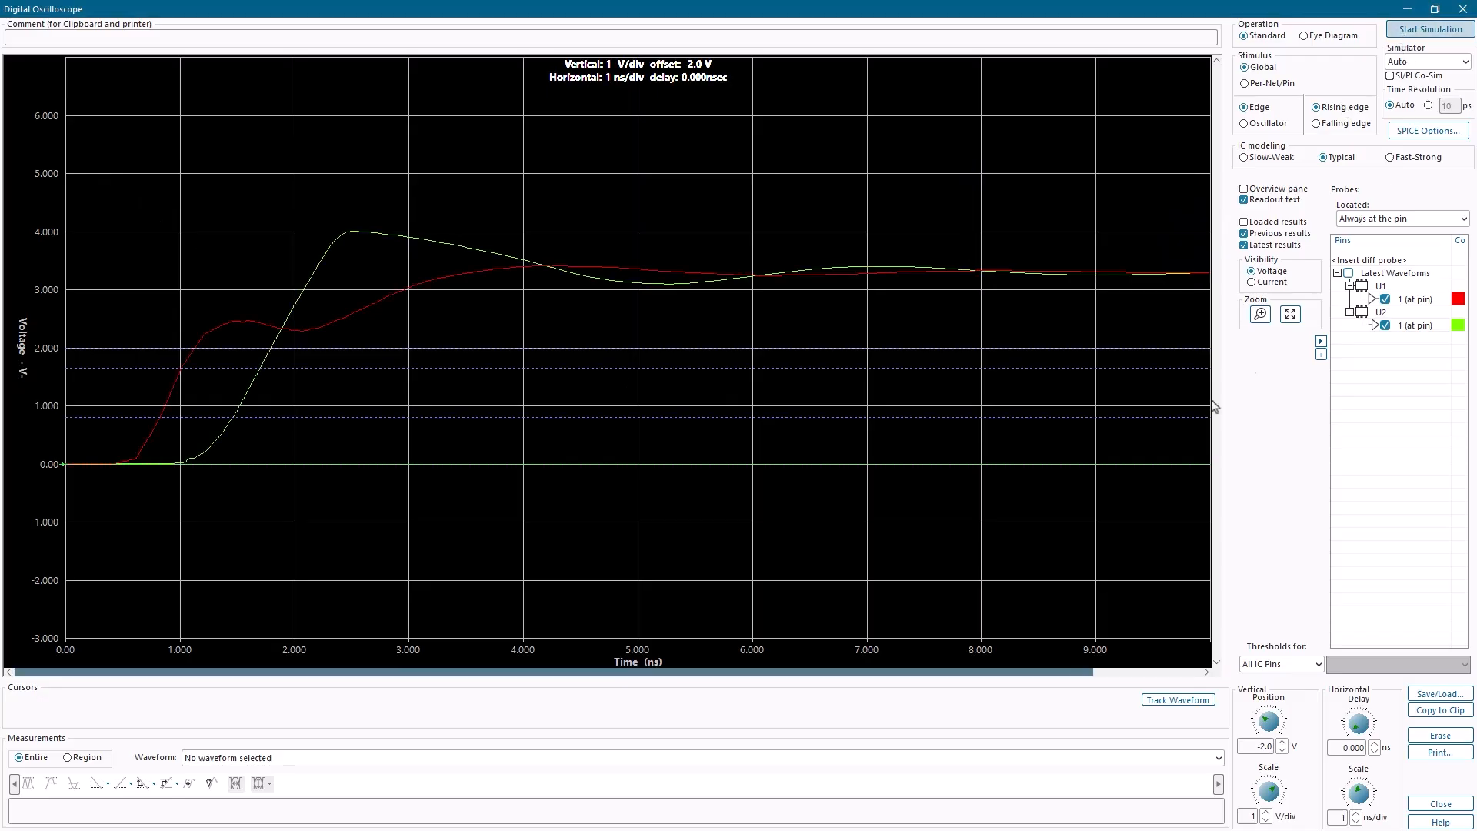
# Measure the positive overshoot of the Latest: V [U2.1 (at pin)] waveform, then minimize the oscilloscope
pyautogui.click(409, 761)
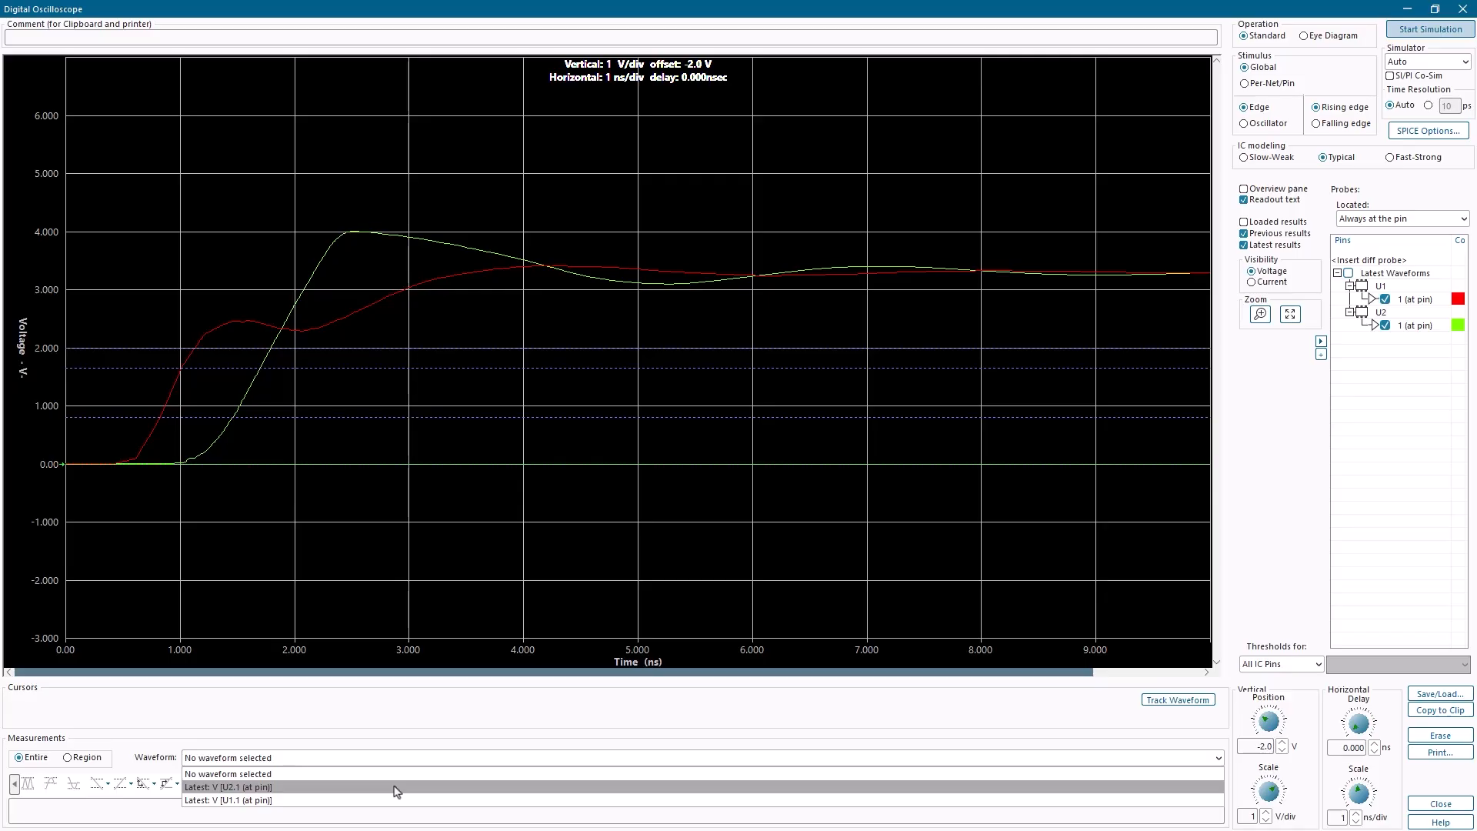
pyautogui.click(396, 788)
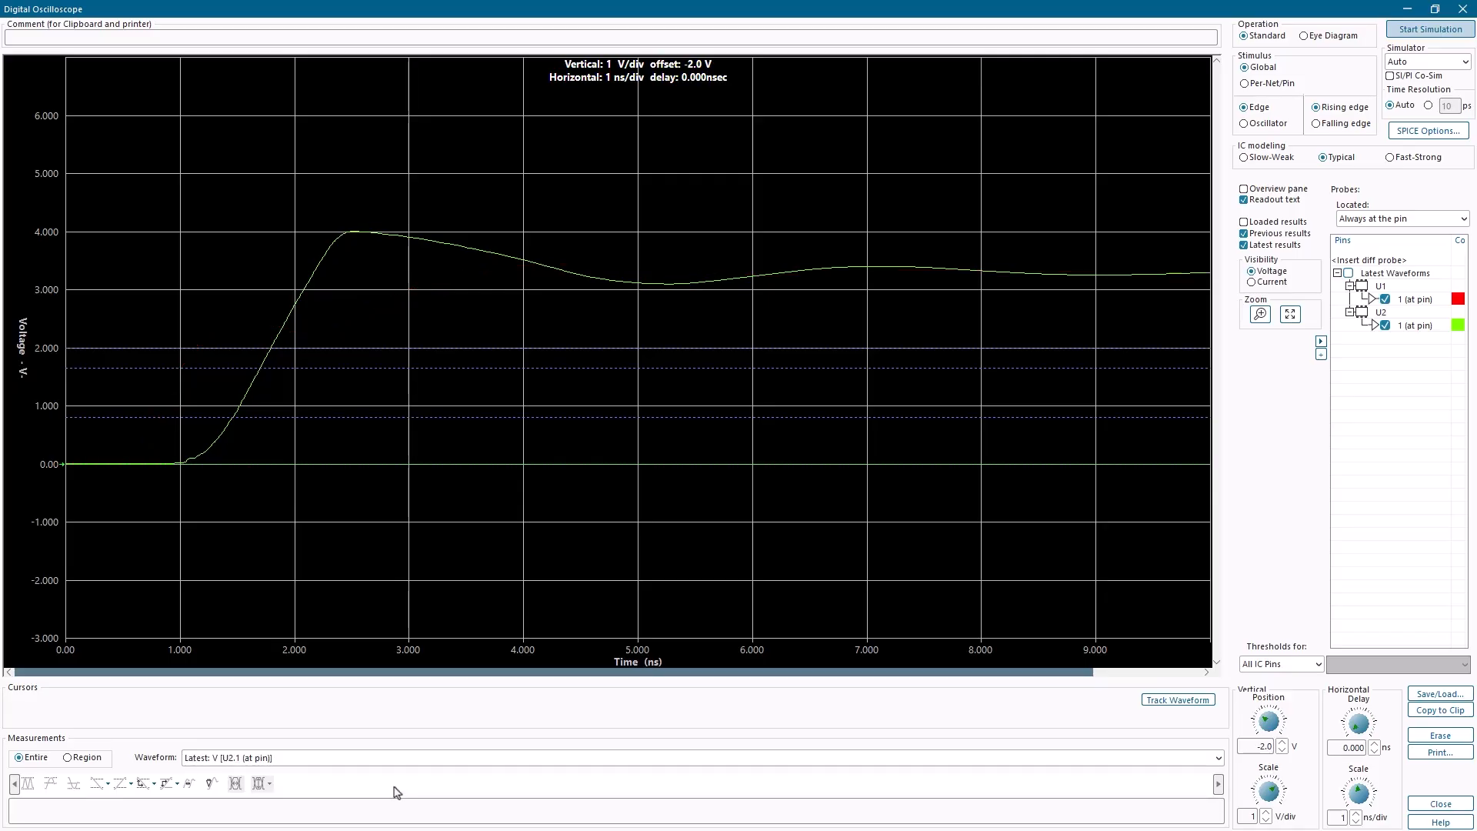
pyautogui.click(71, 786)
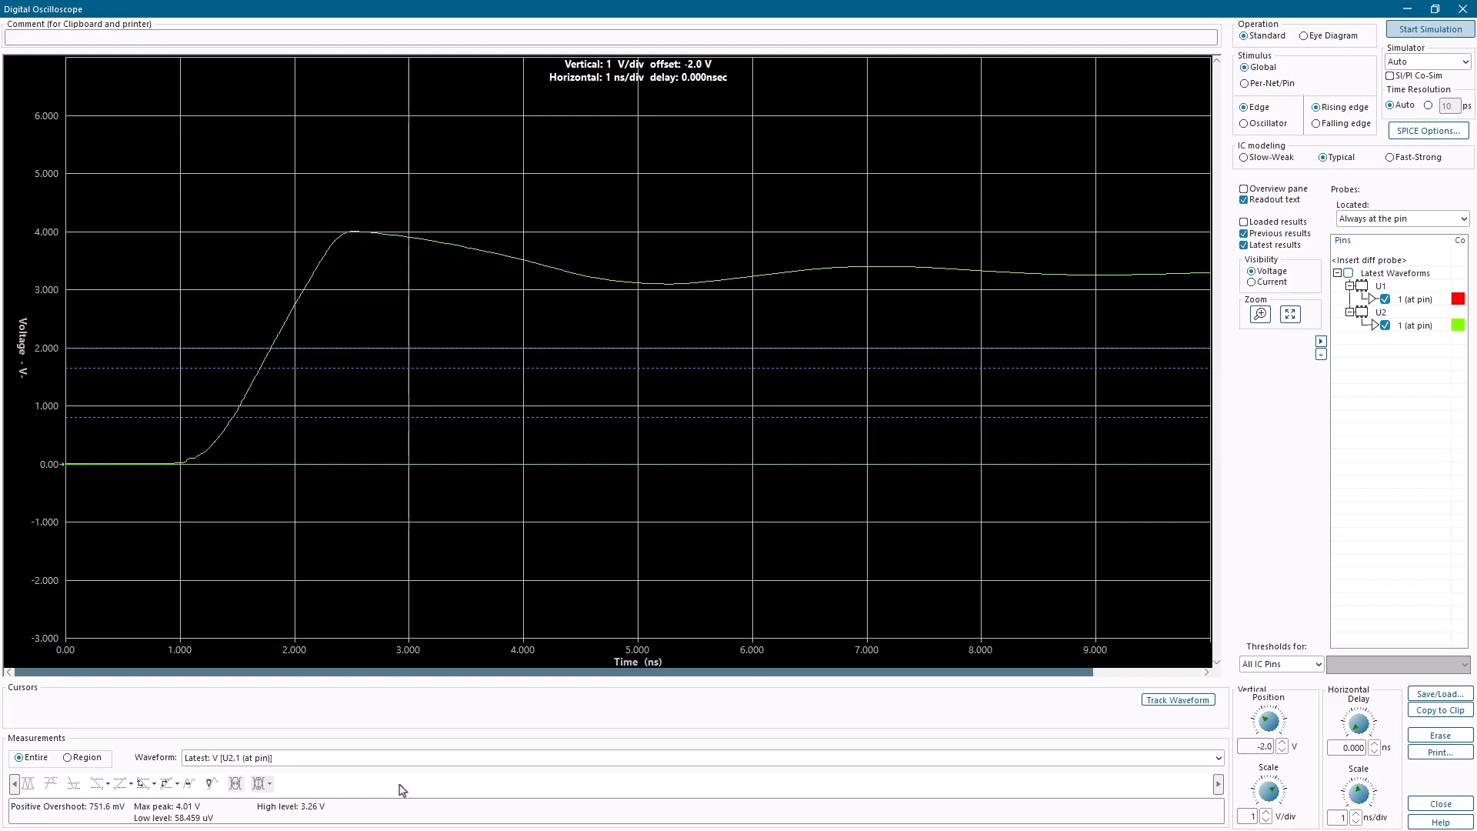
pyautogui.click(1404, 10)
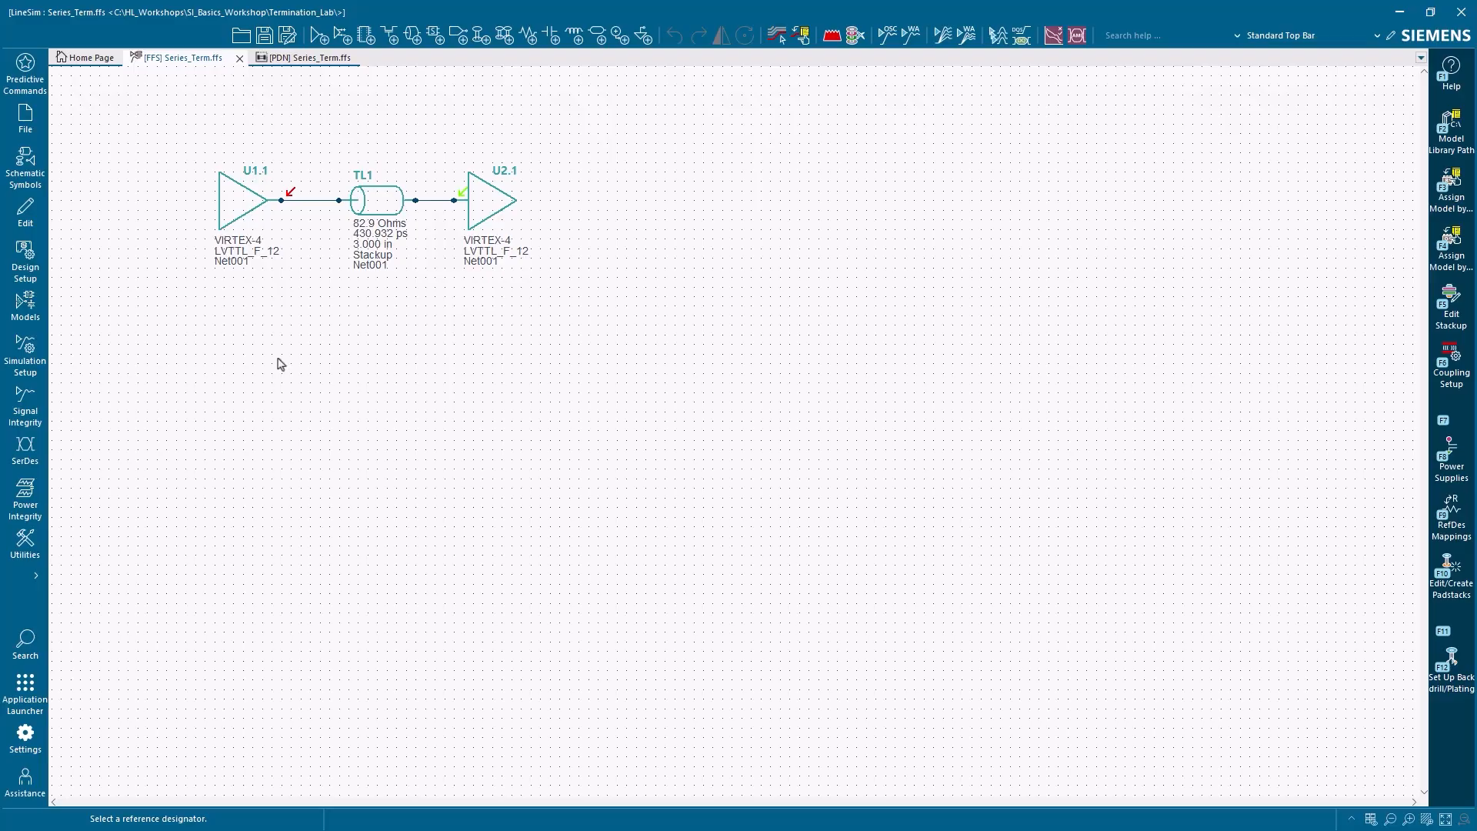
# Move driver U1.1 left and delete the wire segment between U1.1 and transmission line TL1
pyautogui.moveTo(240, 200); pyautogui.dragTo(135, 199)
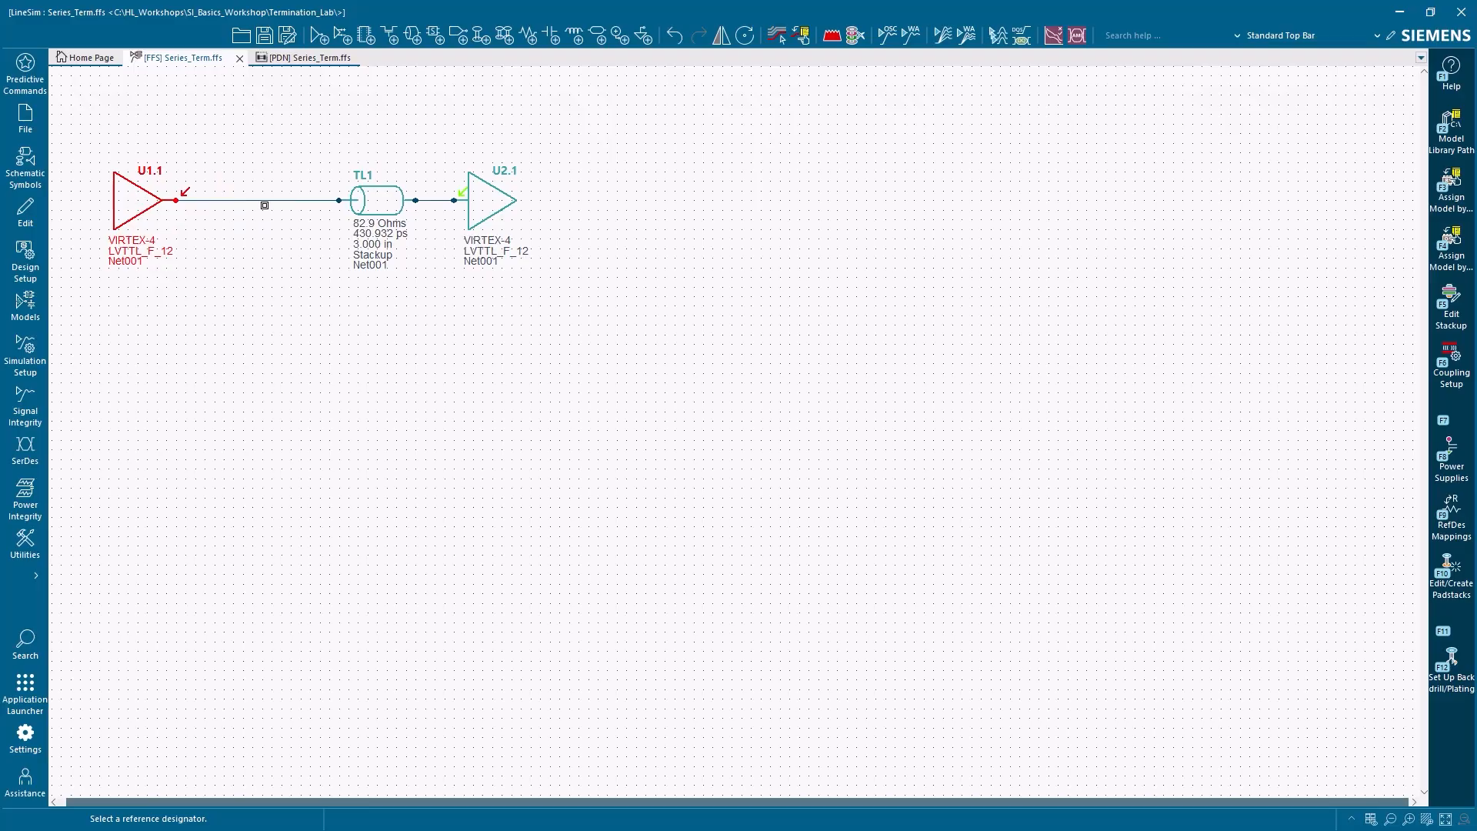
pyautogui.click(265, 201)
pyautogui.press('Delete')
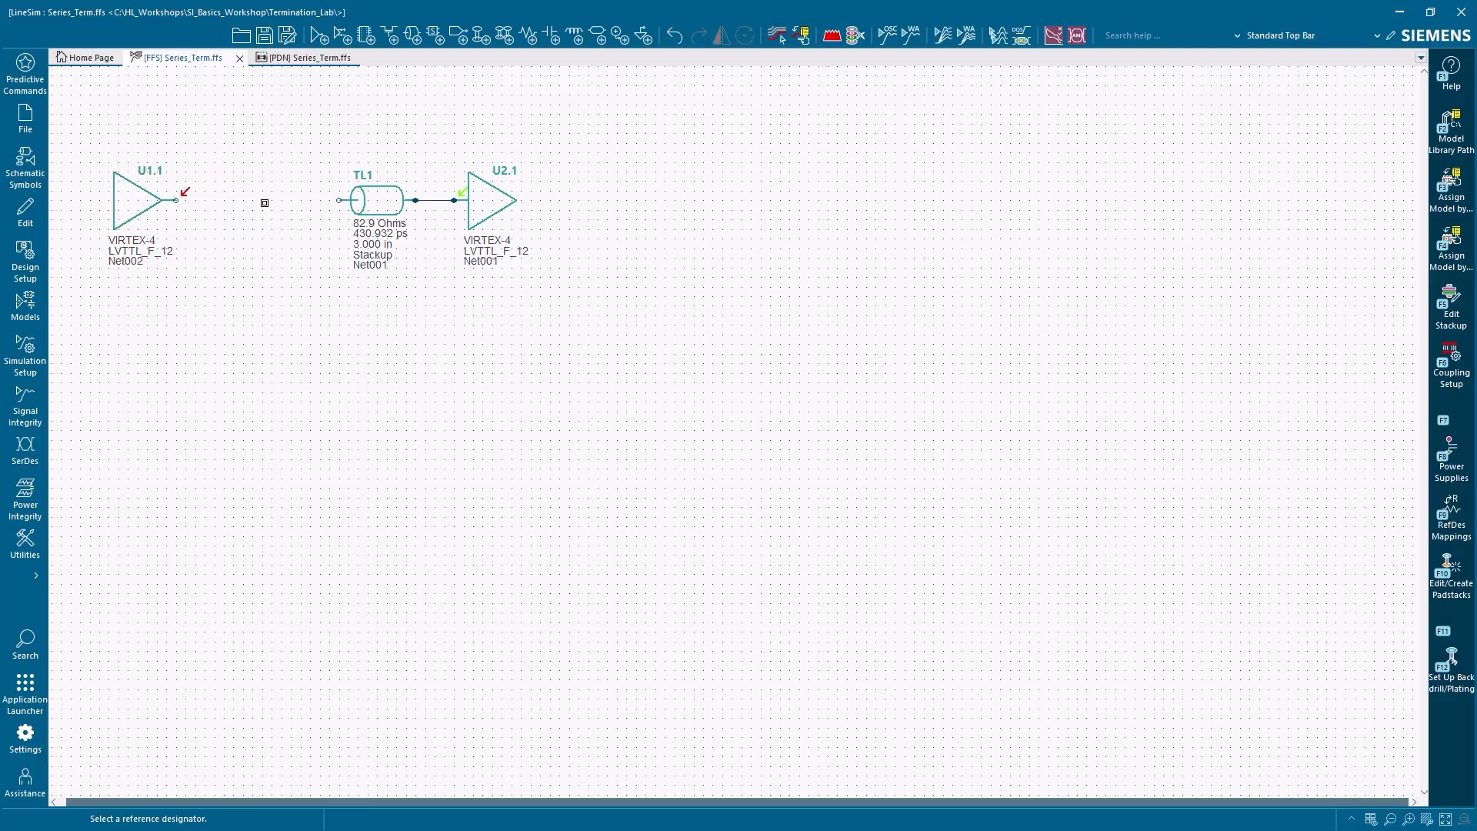
# Place a resistor in the gap between driver U1.1 and TL1
pyautogui.click(31, 177)
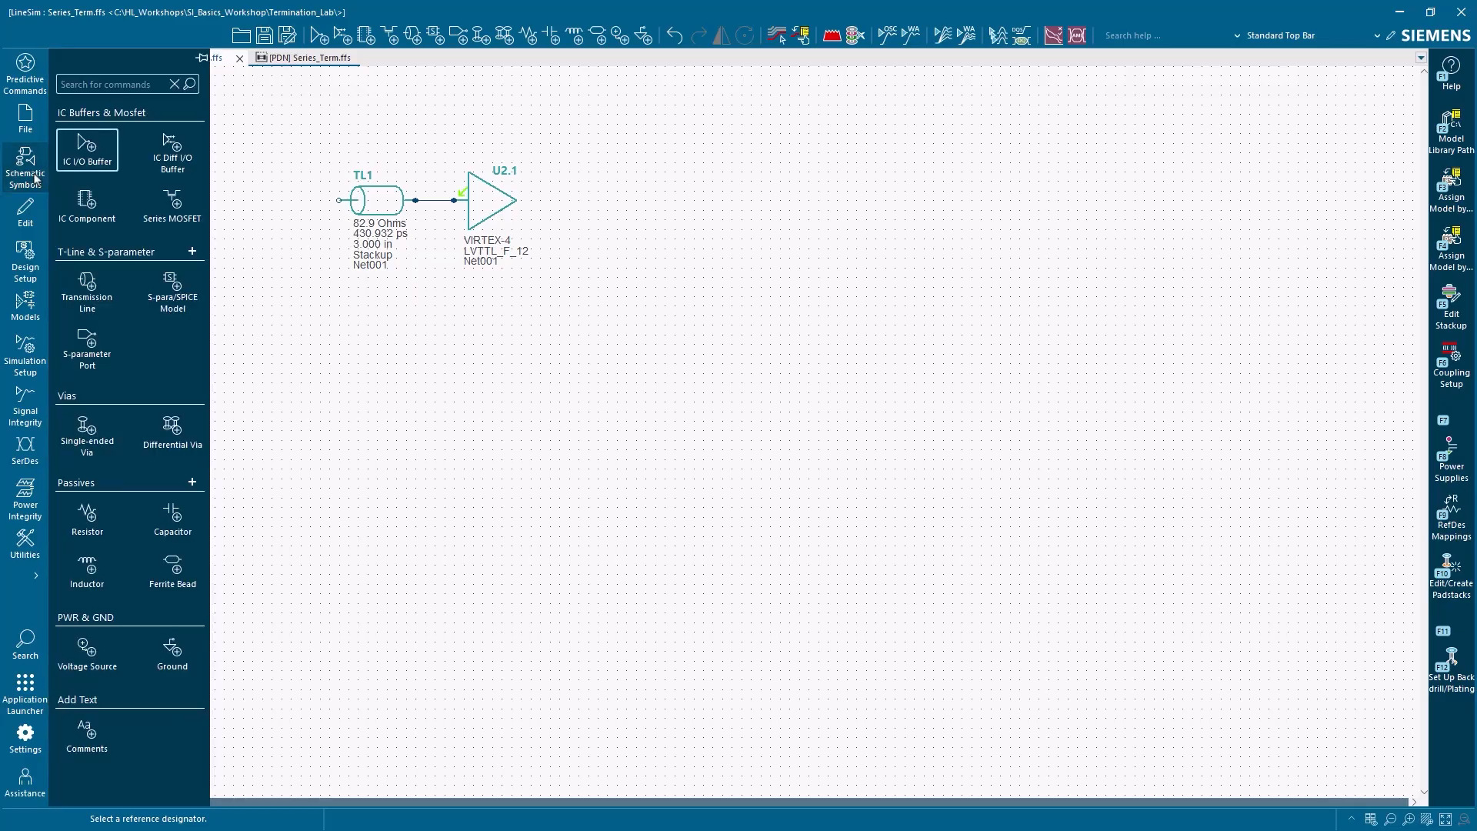
pyautogui.click(88, 515)
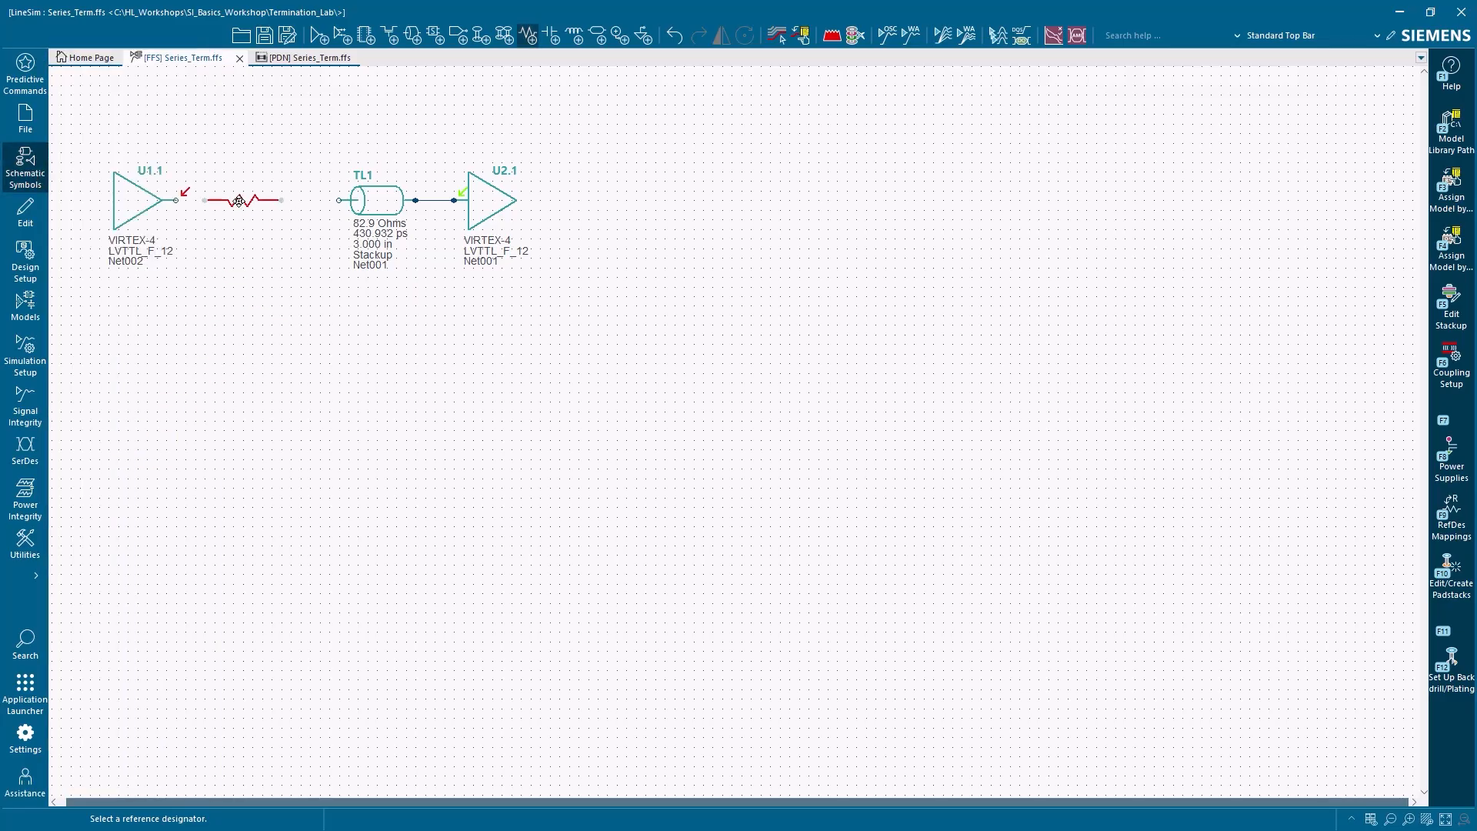
pyautogui.click(251, 200)
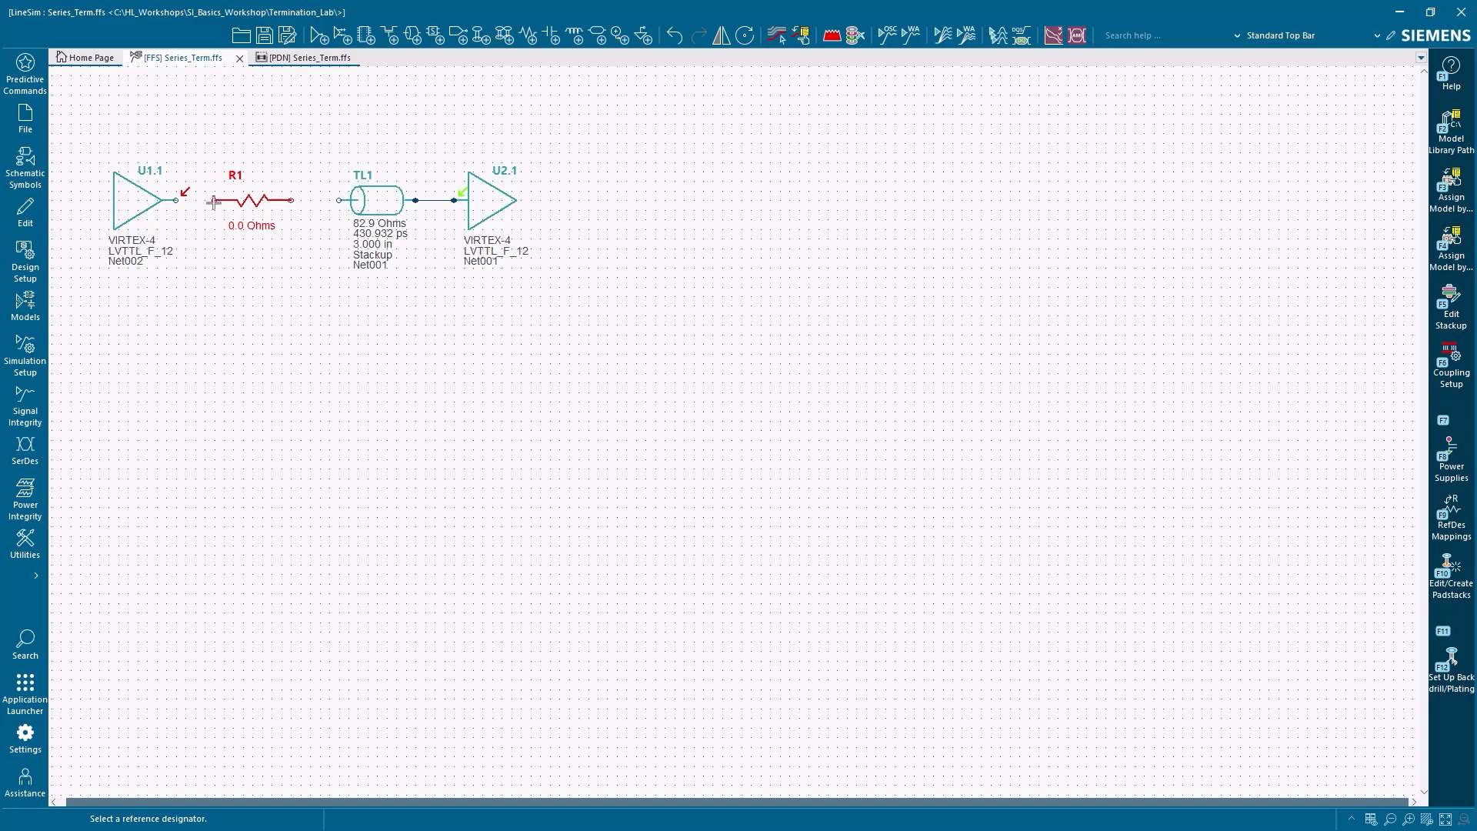
# Connect resistor R1's ends to the U1.1 output and the TL1 input, centering it between them
pyautogui.moveTo(213, 201); pyautogui.dragTo(176, 200)
pyautogui.moveTo(248, 200); pyautogui.dragTo(297, 200)
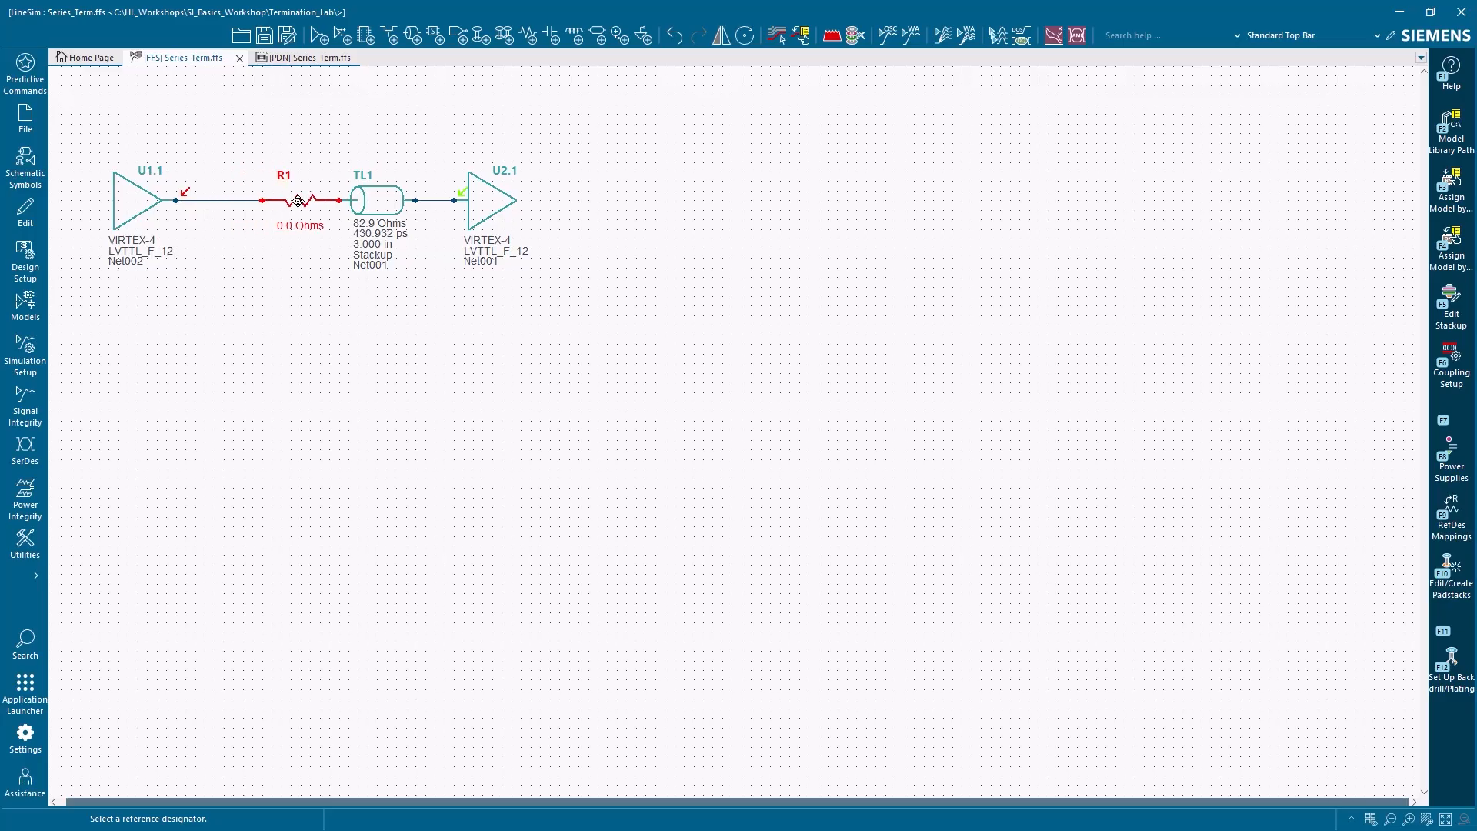
pyautogui.moveTo(297, 201); pyautogui.dragTo(257, 202)
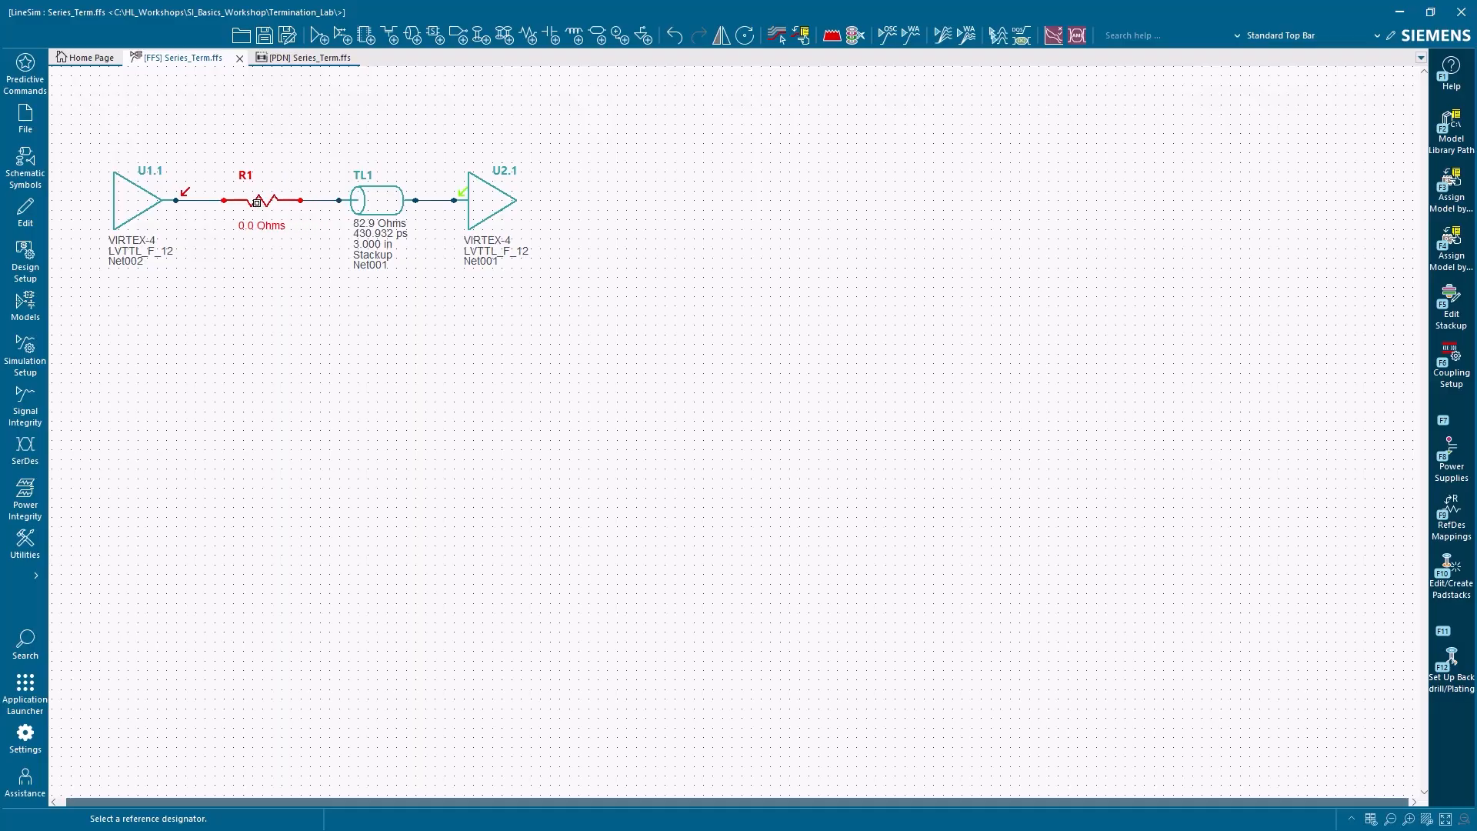
# Open resistor R1's model assignment and accept its 0.0000 Ohms value
pyautogui.doubleClick(257, 203)
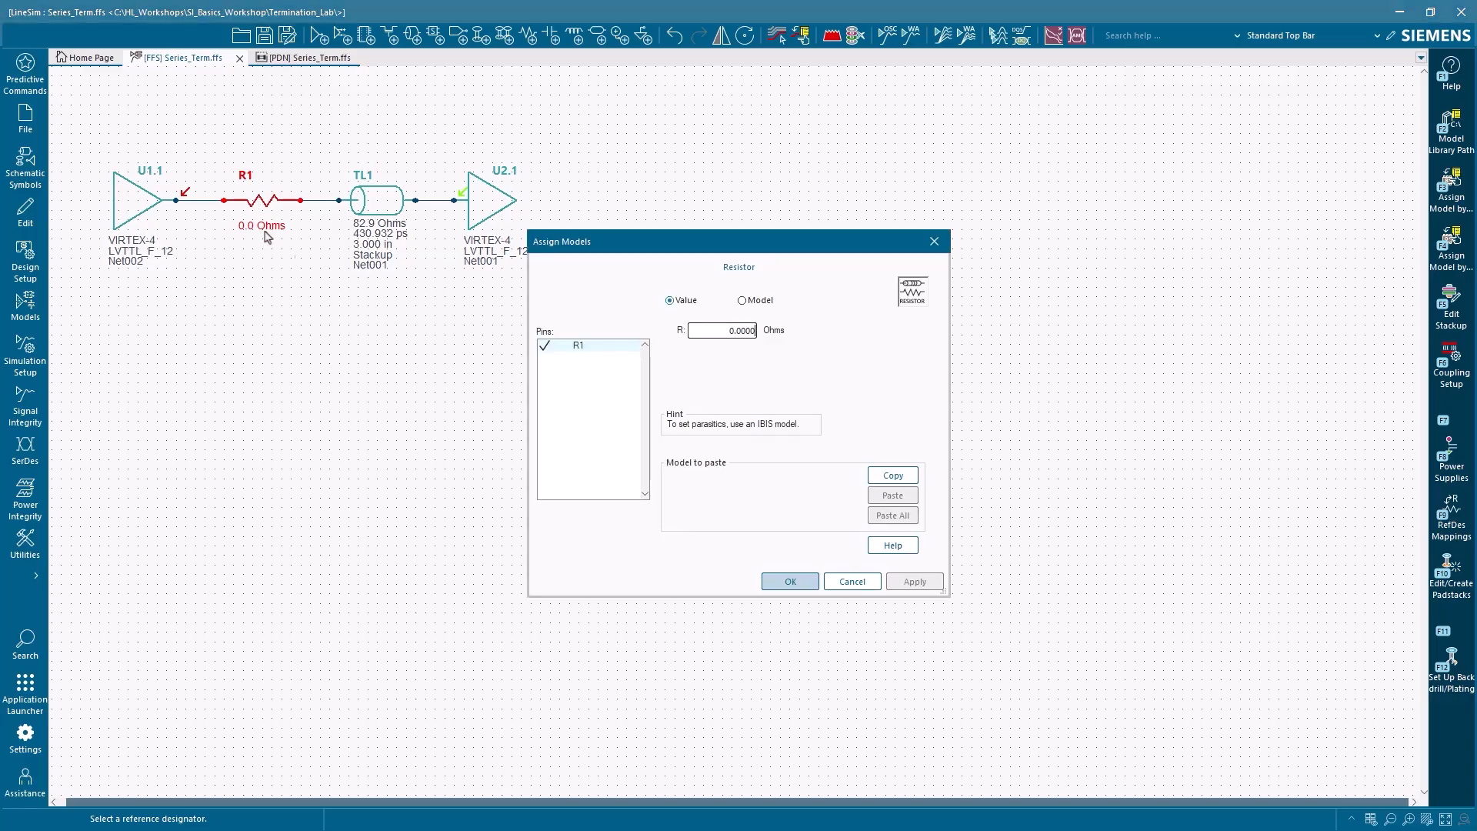
pyautogui.click(776, 582)
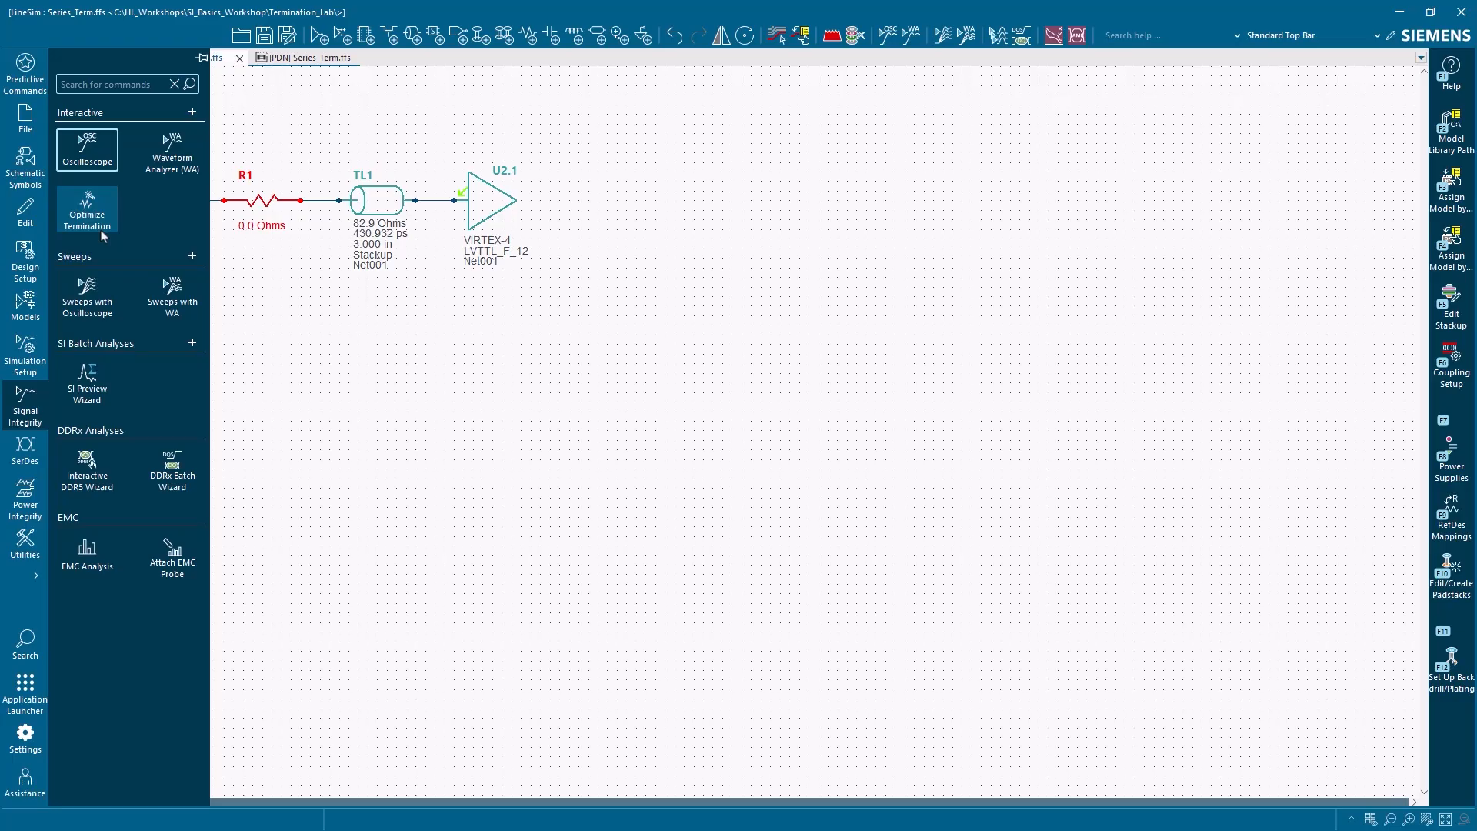
# Launch the Optimize Termination wizard for the net at device pin U1.1
pyautogui.click(87, 216)
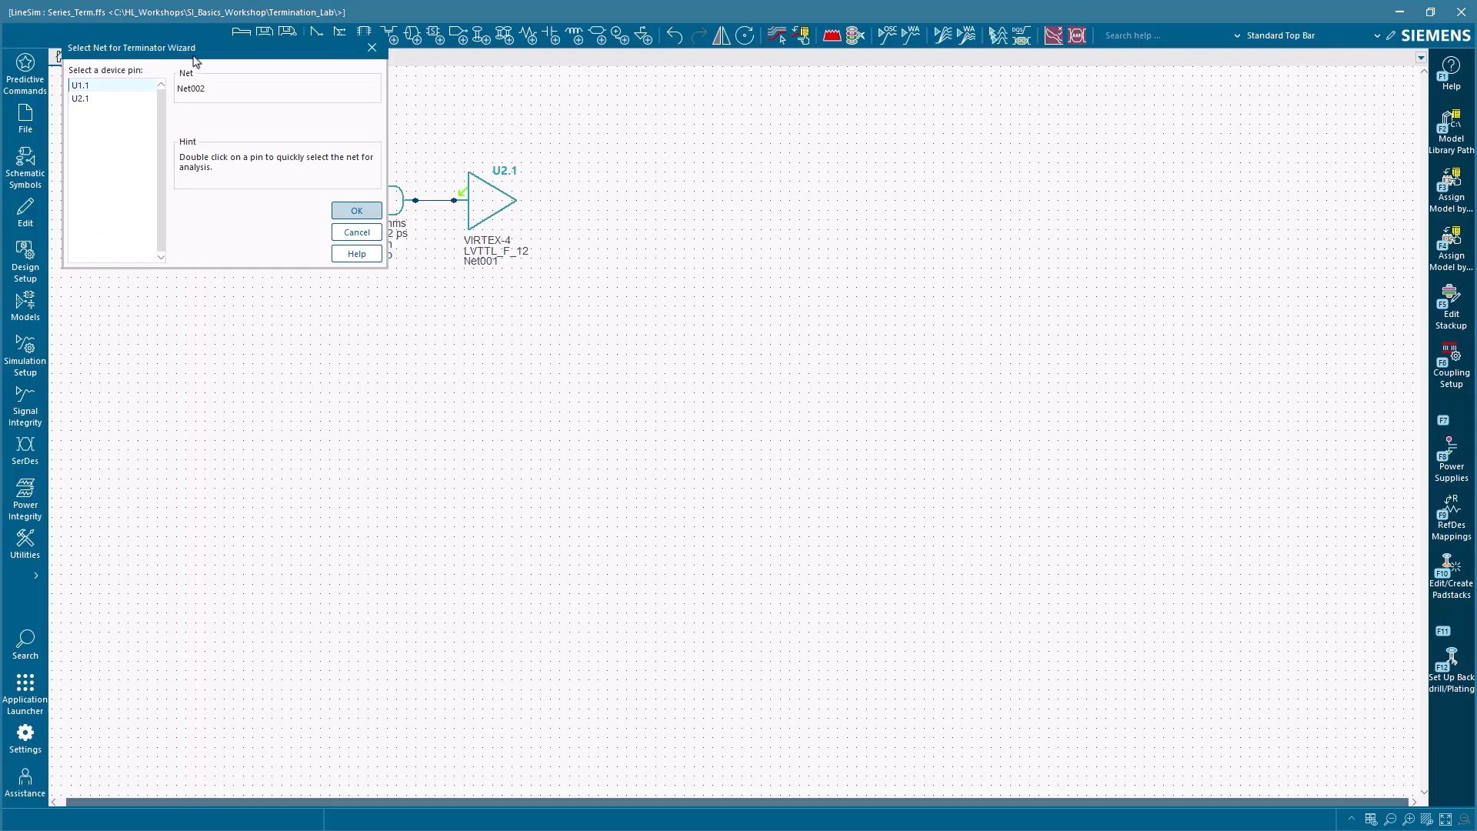
pyautogui.moveTo(197, 56); pyautogui.dragTo(488, 328)
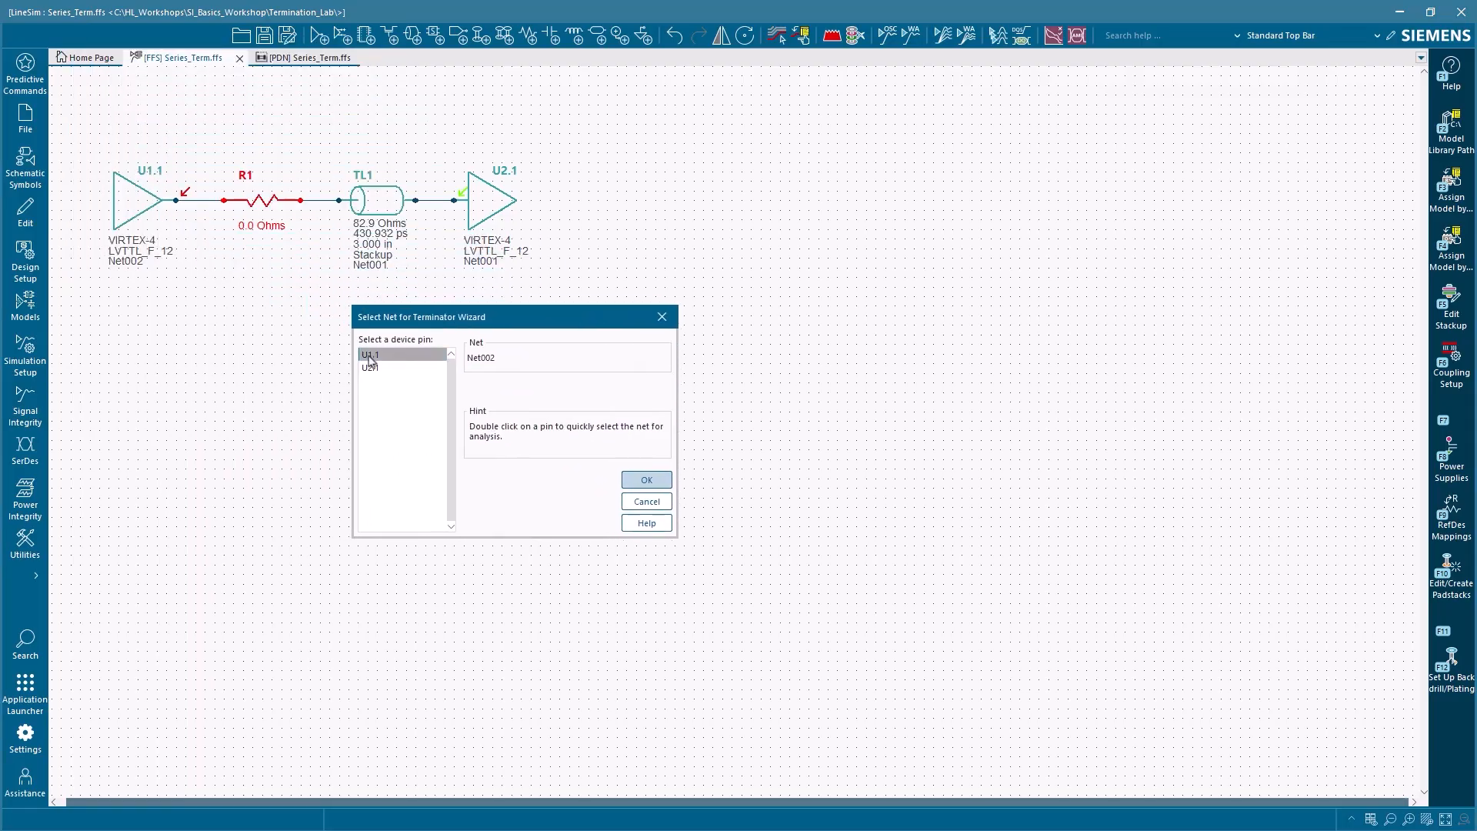
pyautogui.click(395, 355)
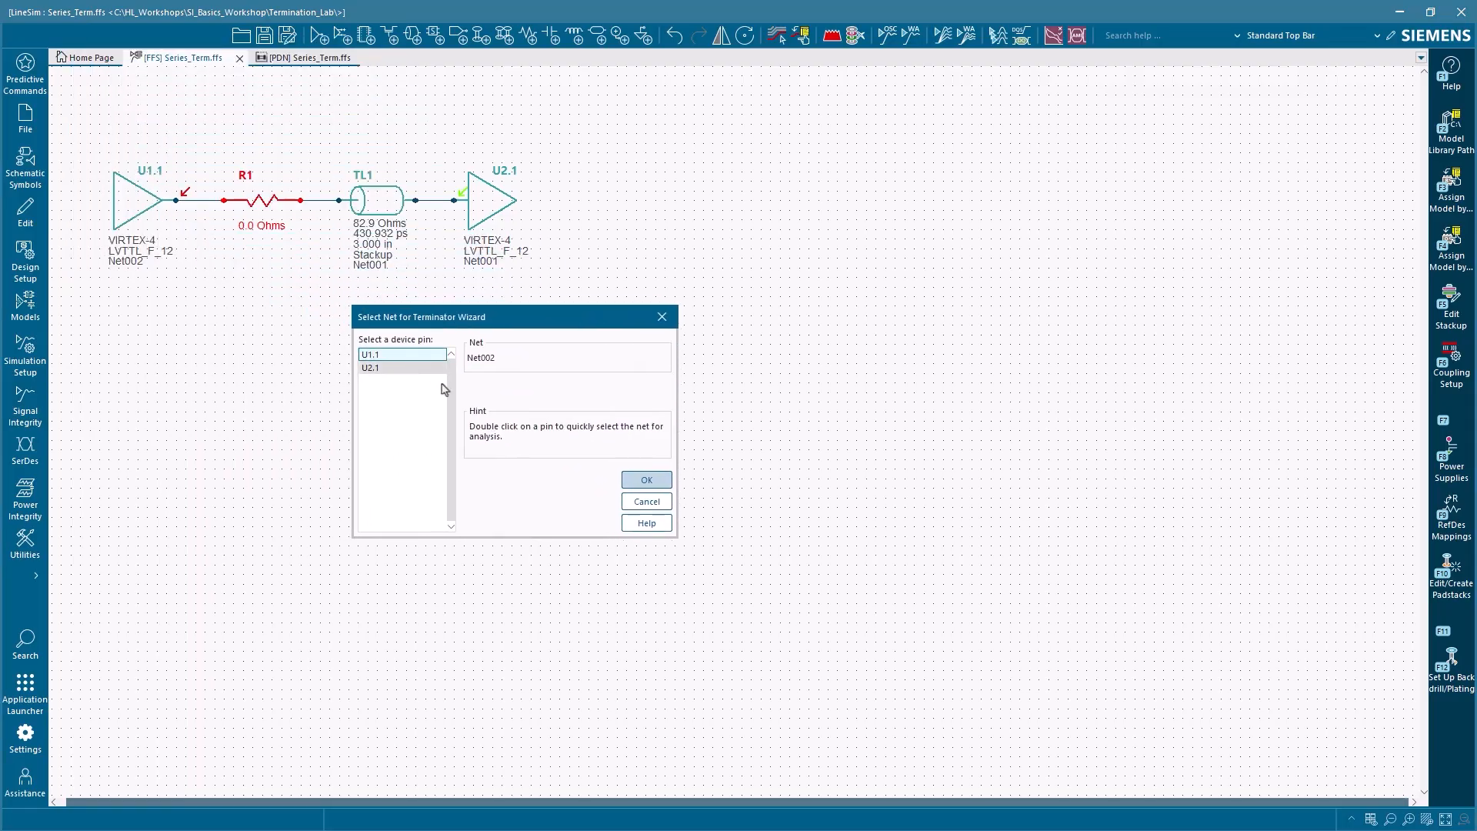
pyautogui.click(647, 481)
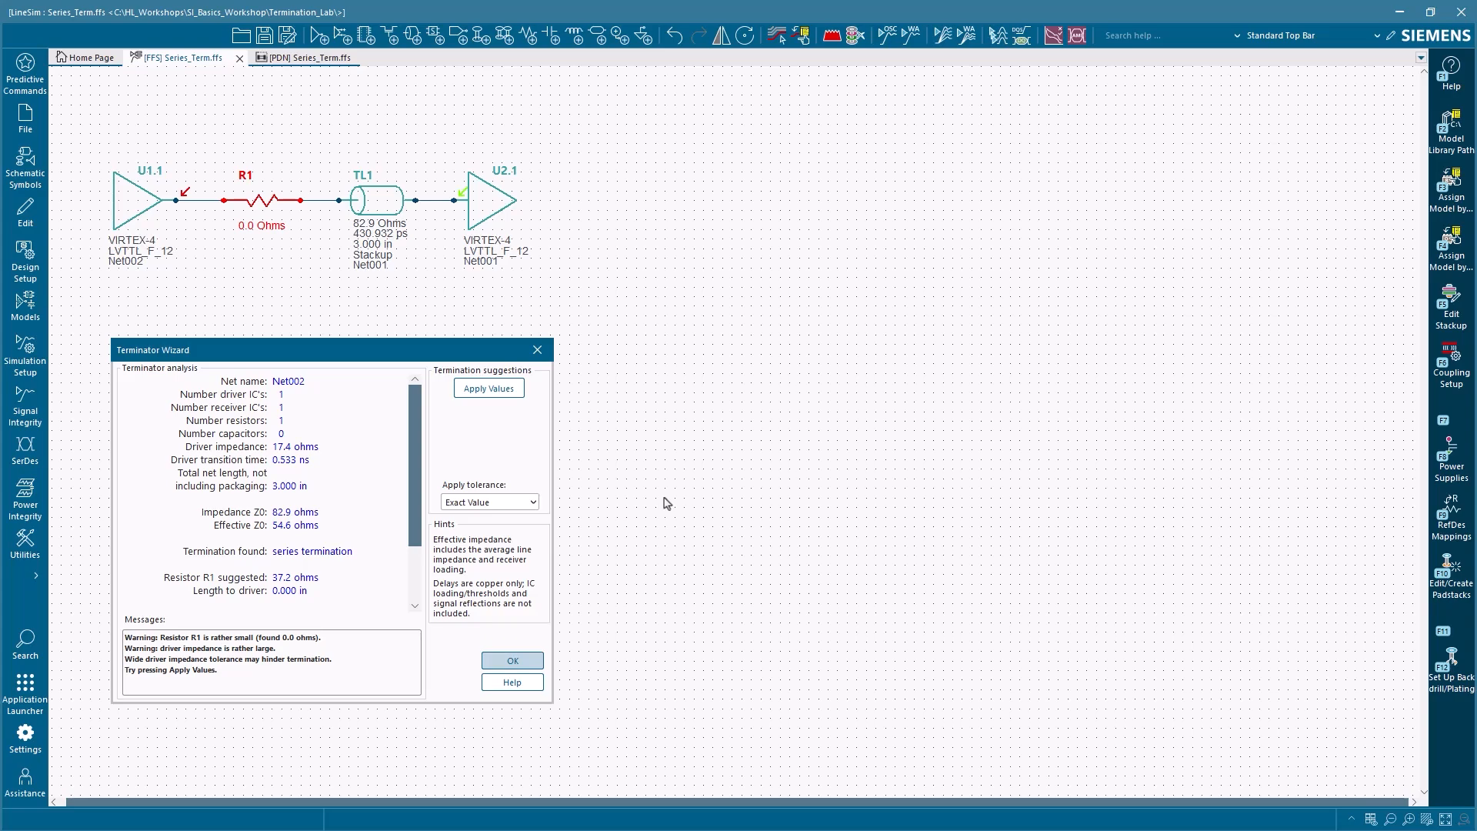
# Set the tolerance to 1 Percent, apply the suggested termination values to R1, and close the wizard
pyautogui.click(533, 503)
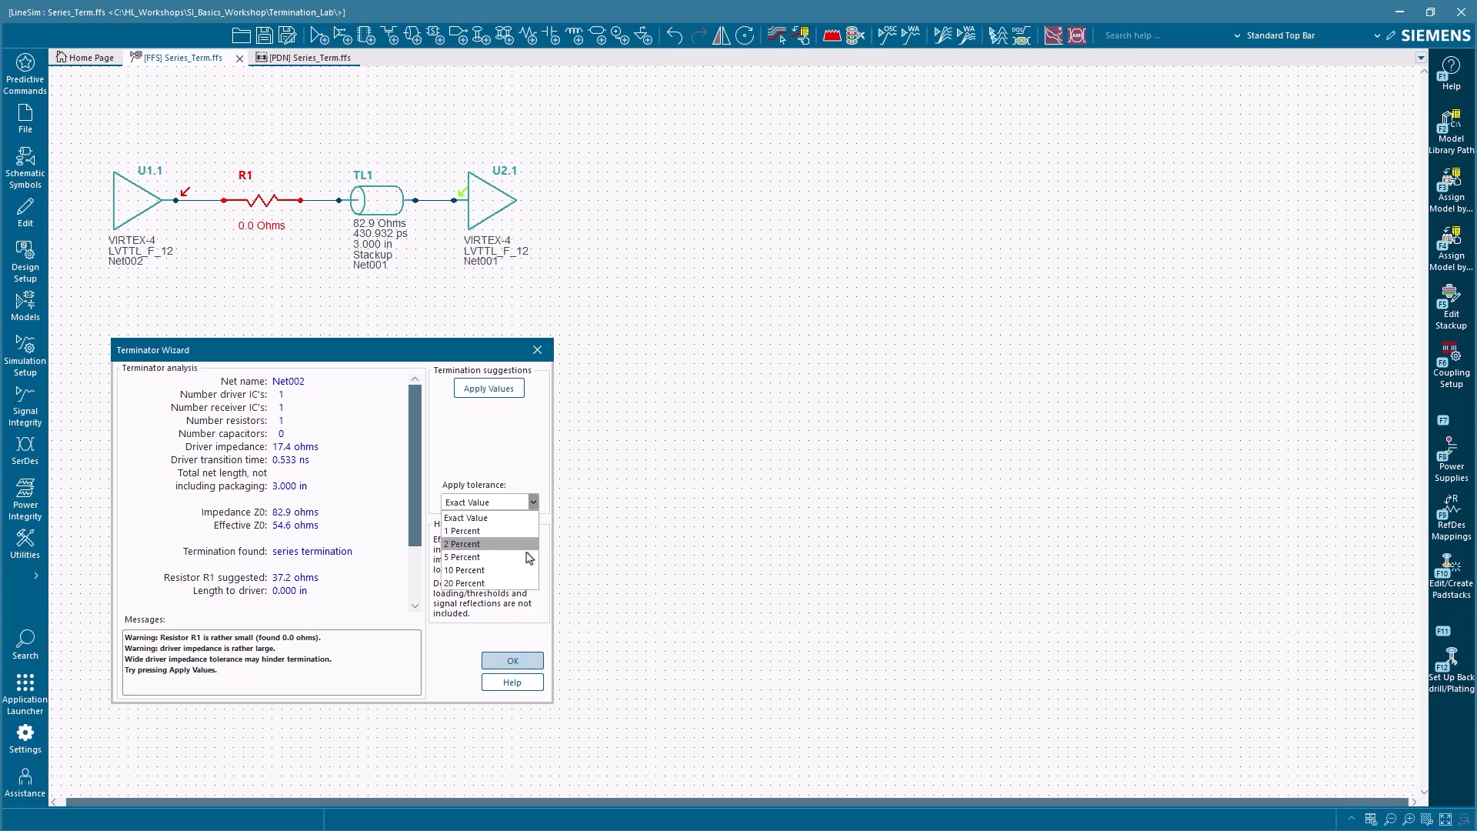
pyautogui.click(523, 531)
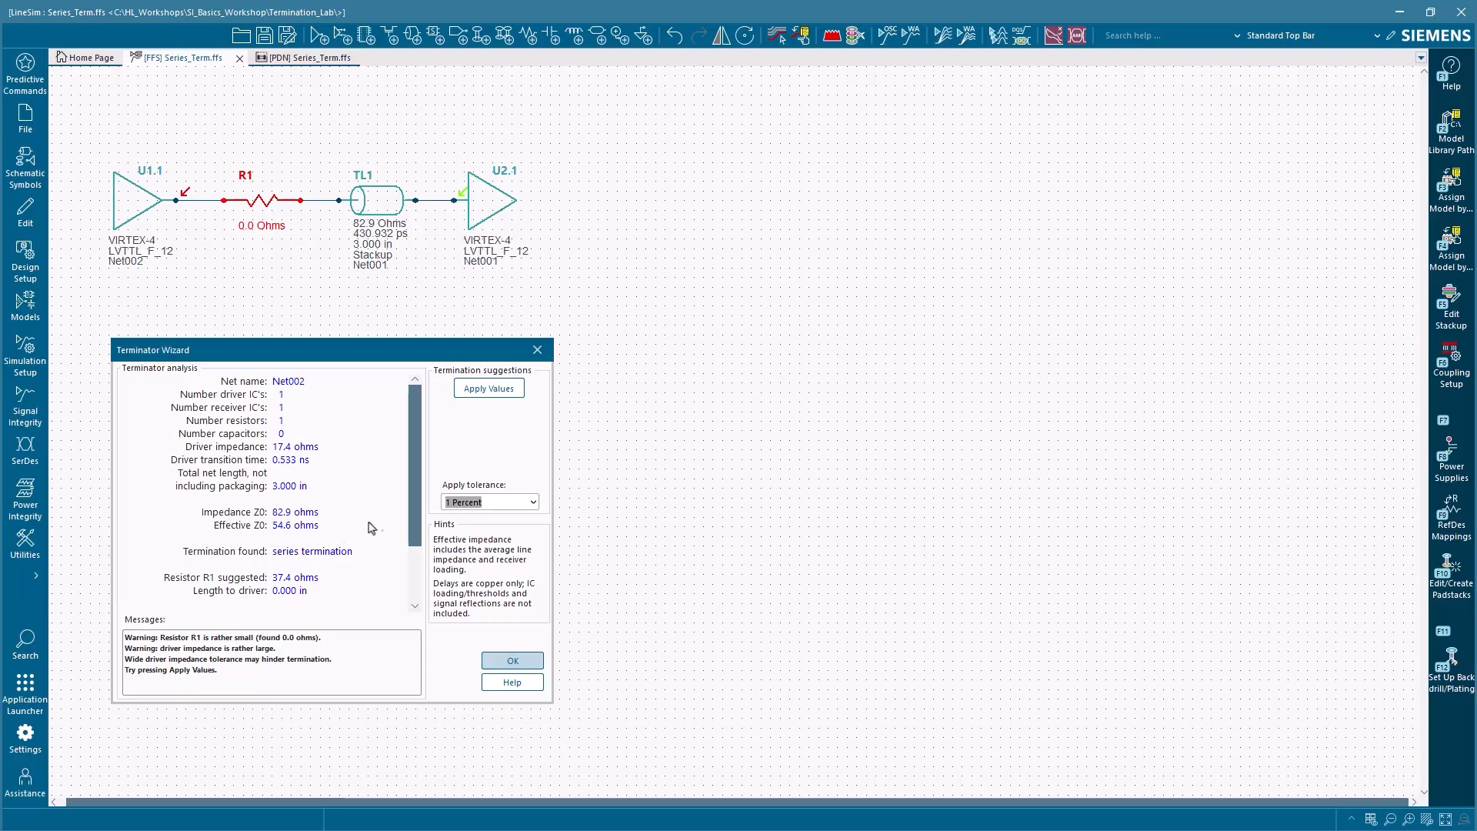
pyautogui.click(509, 394)
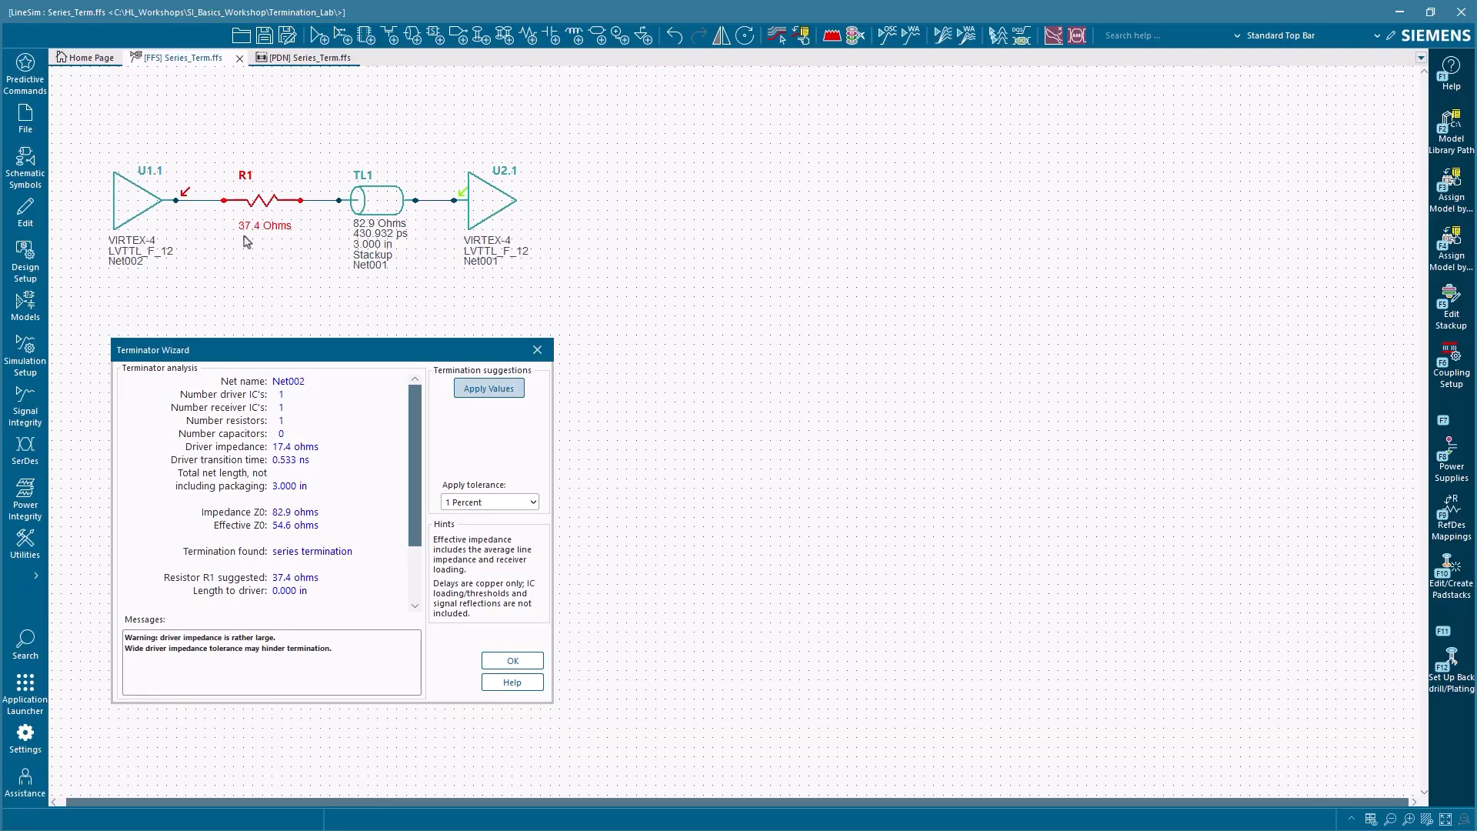
pyautogui.click(514, 661)
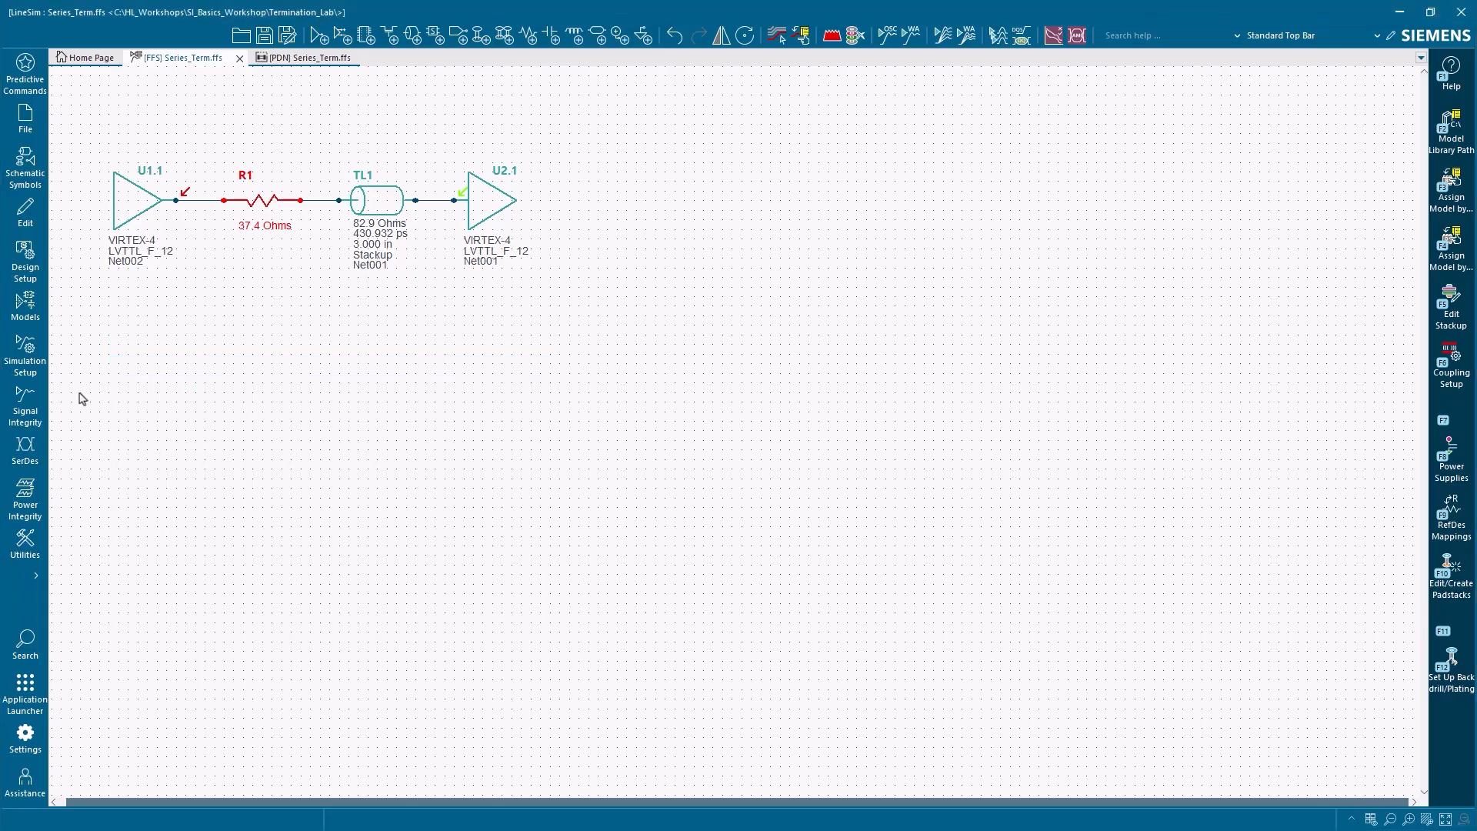
# Reopen the Digital Oscilloscope and rerun the simulation with the terminated net
pyautogui.click(34, 408)
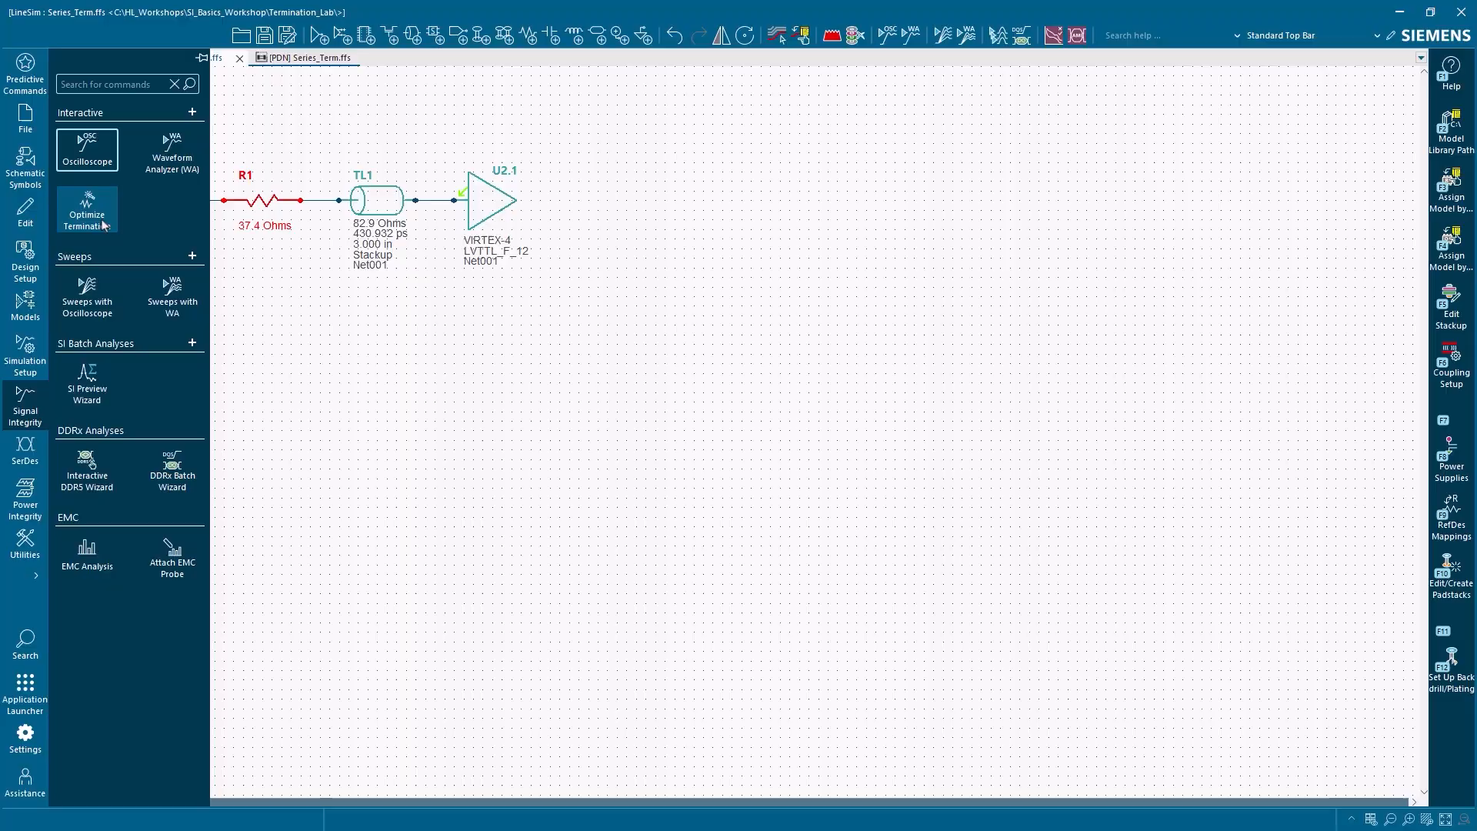
pyautogui.click(108, 160)
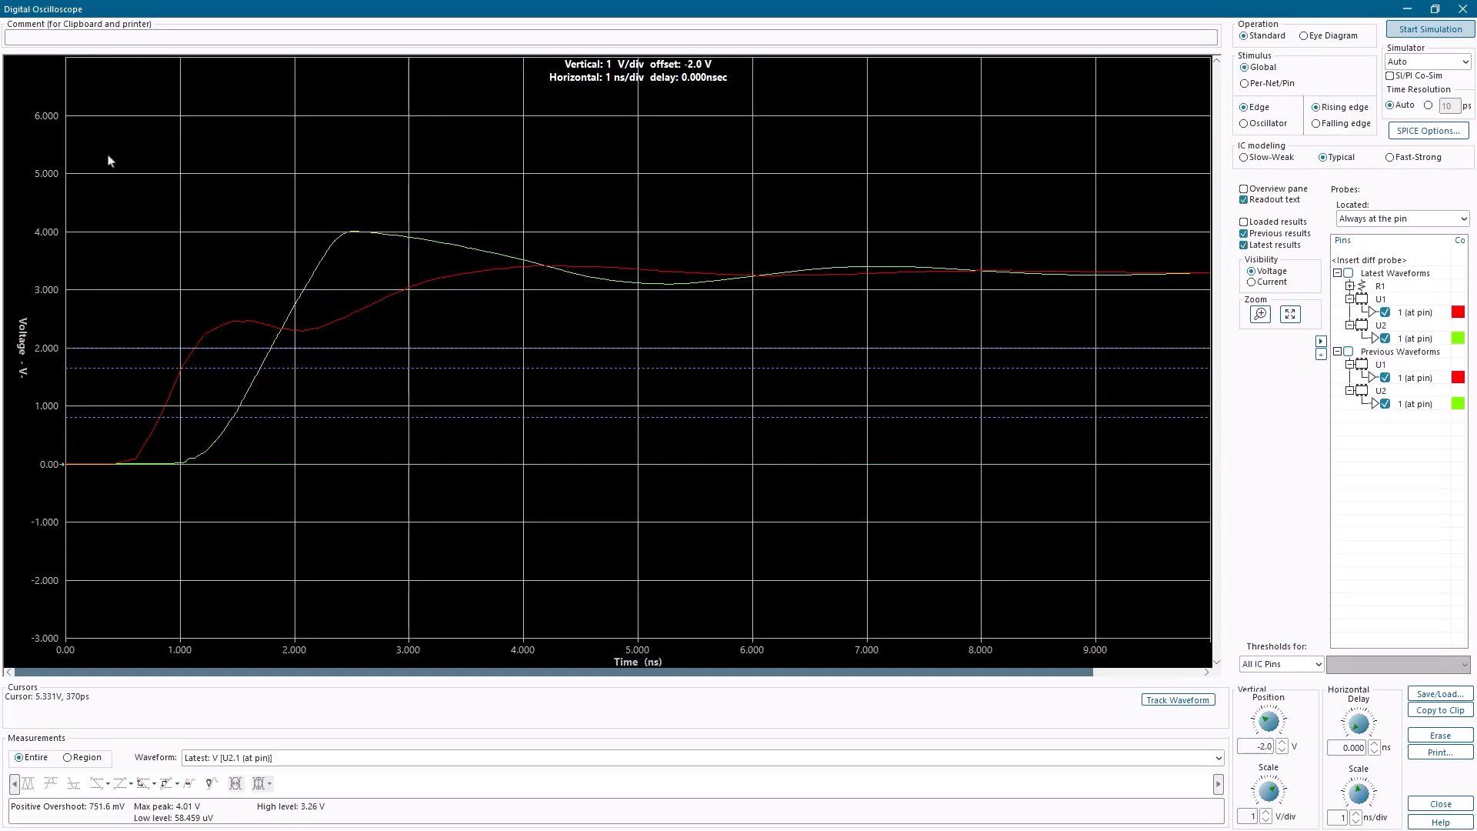
pyautogui.click(1422, 31)
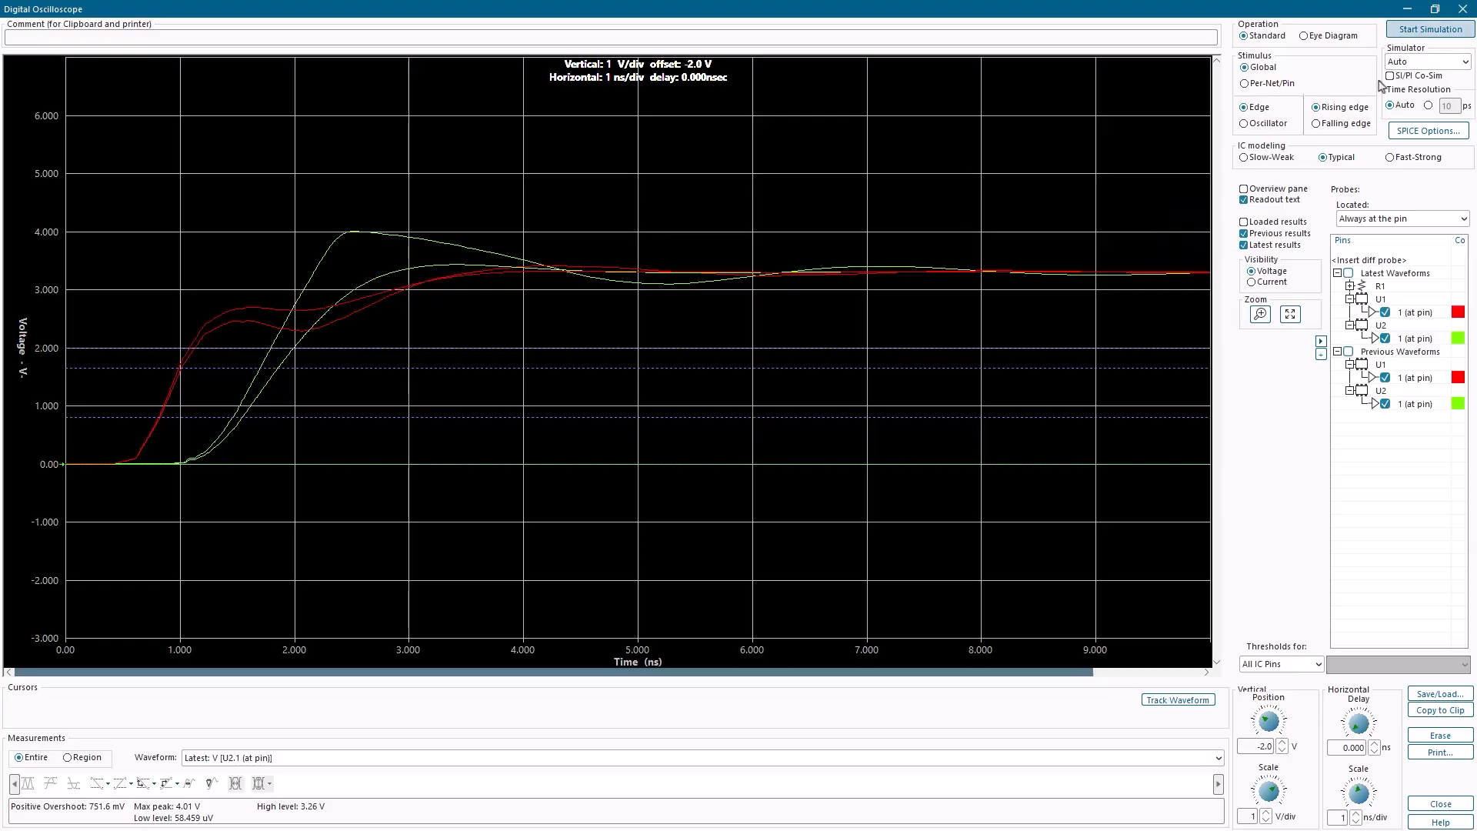
# Hide previous results and measure the positive overshoot of the U2.1 waveform
pyautogui.click(1244, 234)
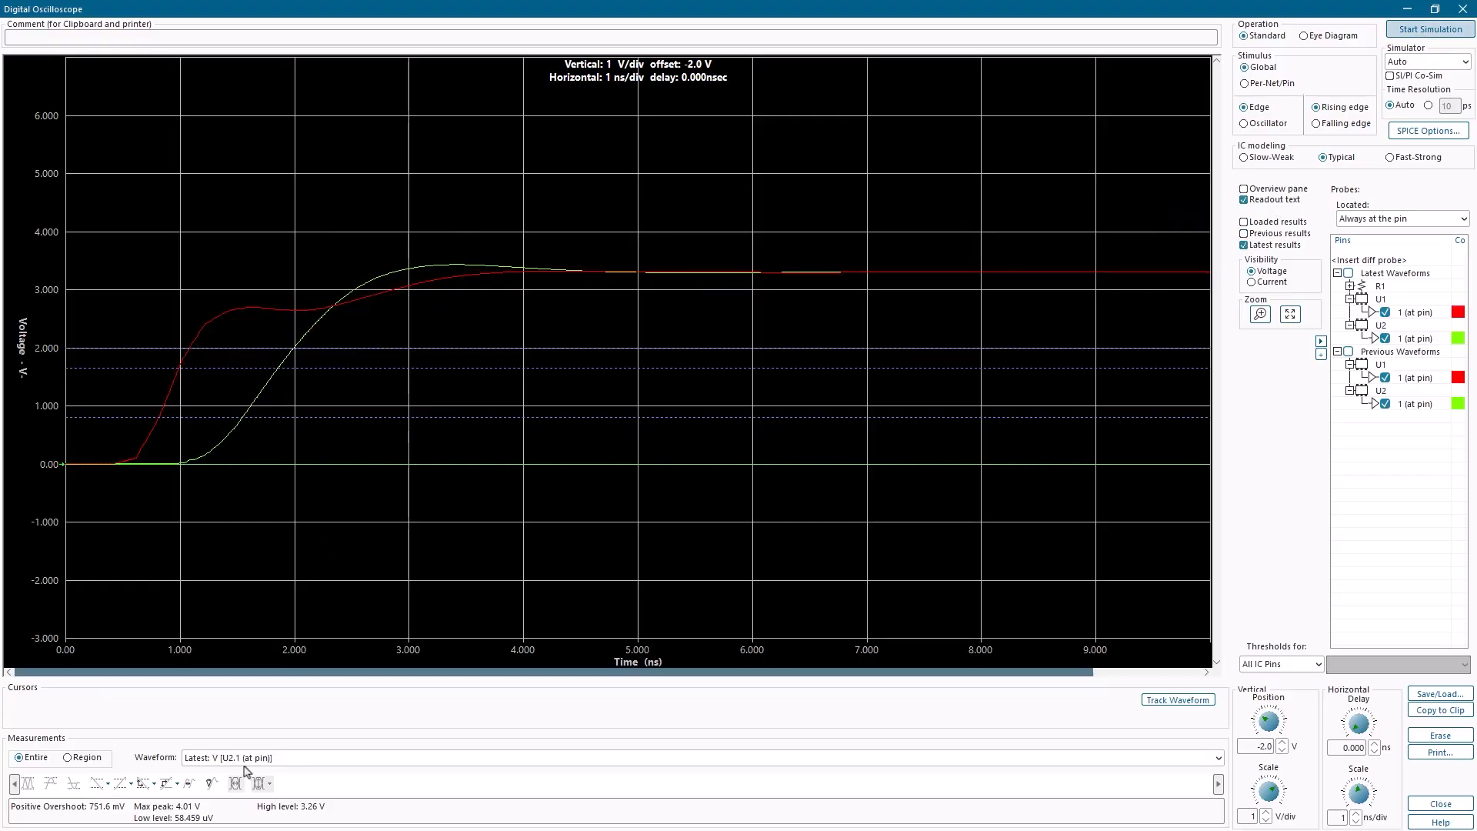
pyautogui.click(50, 783)
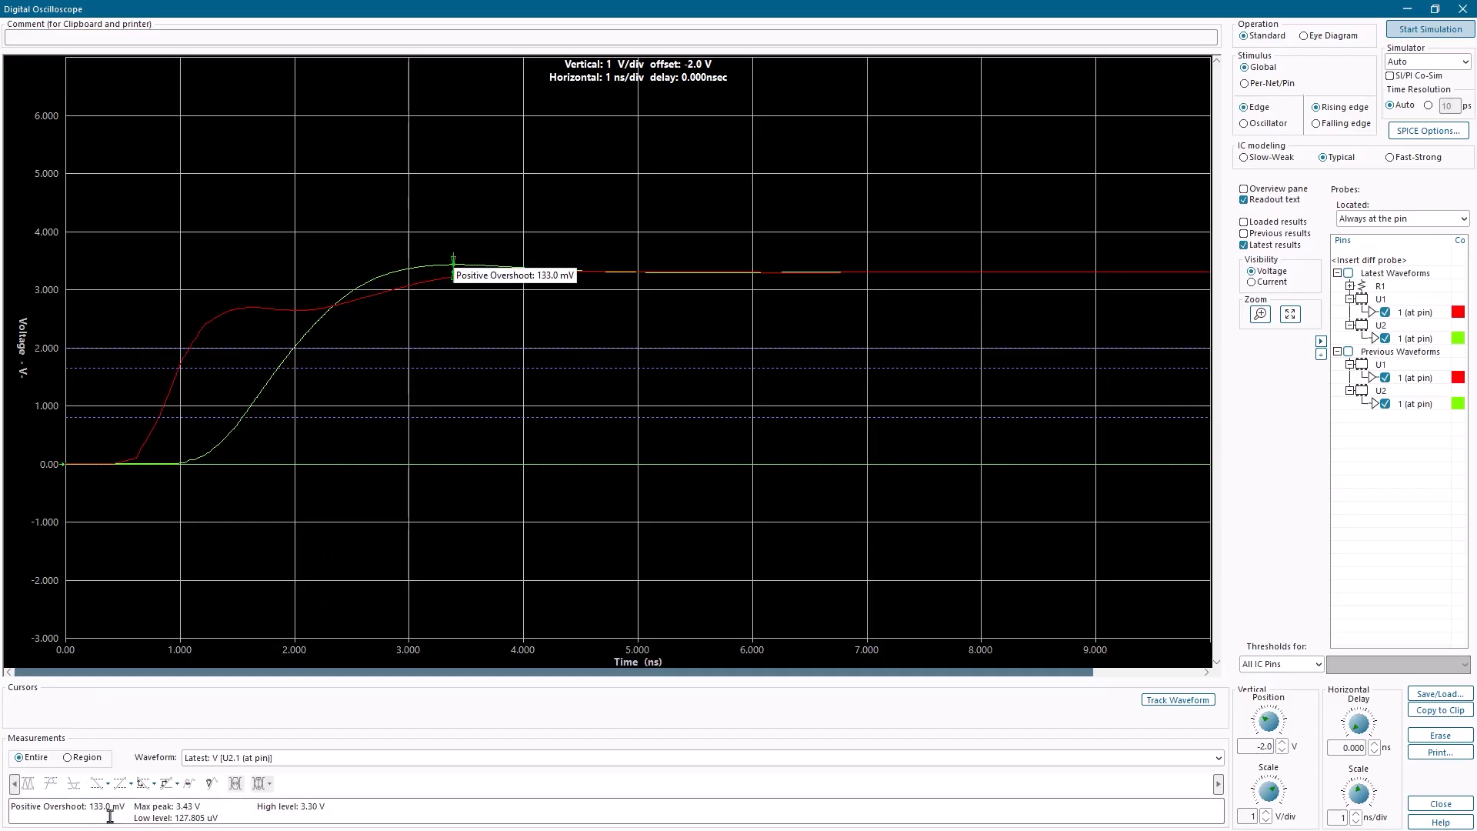